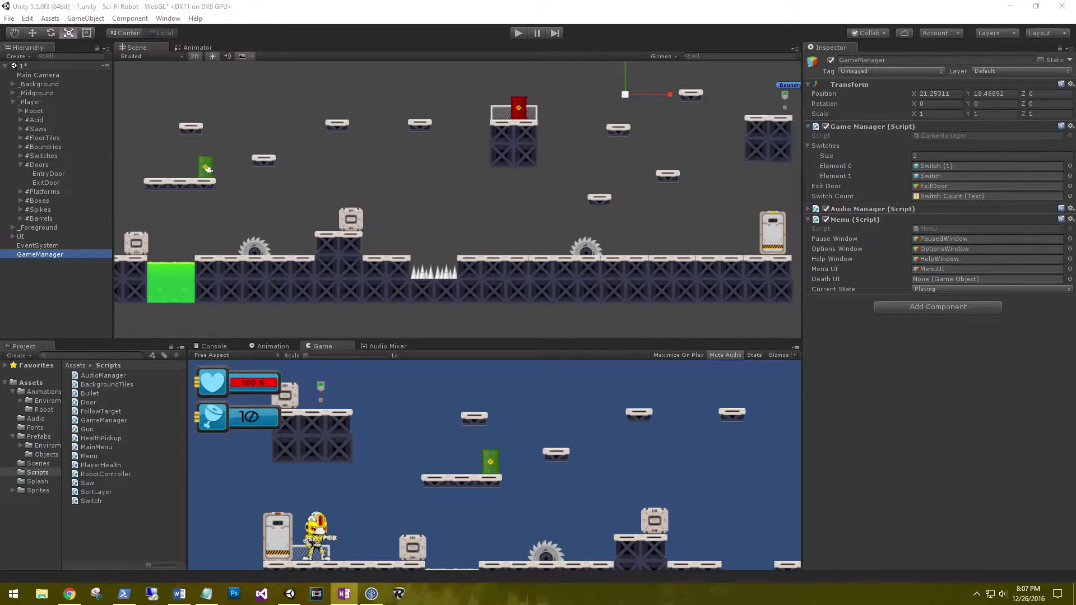
- In GameManager.cs, add 'using UnityEngine.SceneManagement;' below the UnityEngine.UI import
double_click(109, 420)
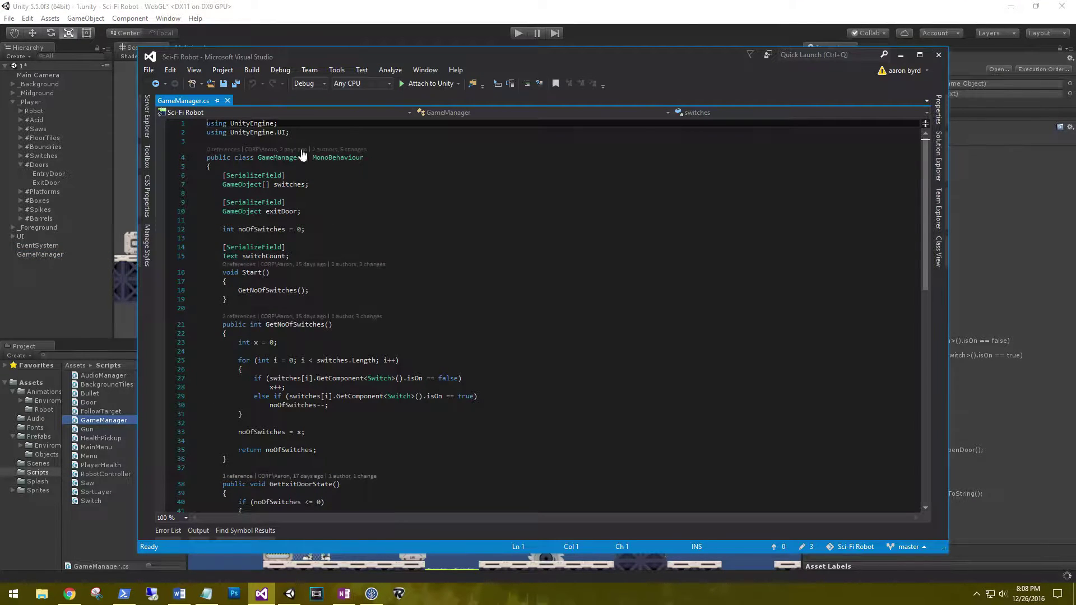
left_click(296, 132)
key("Return")
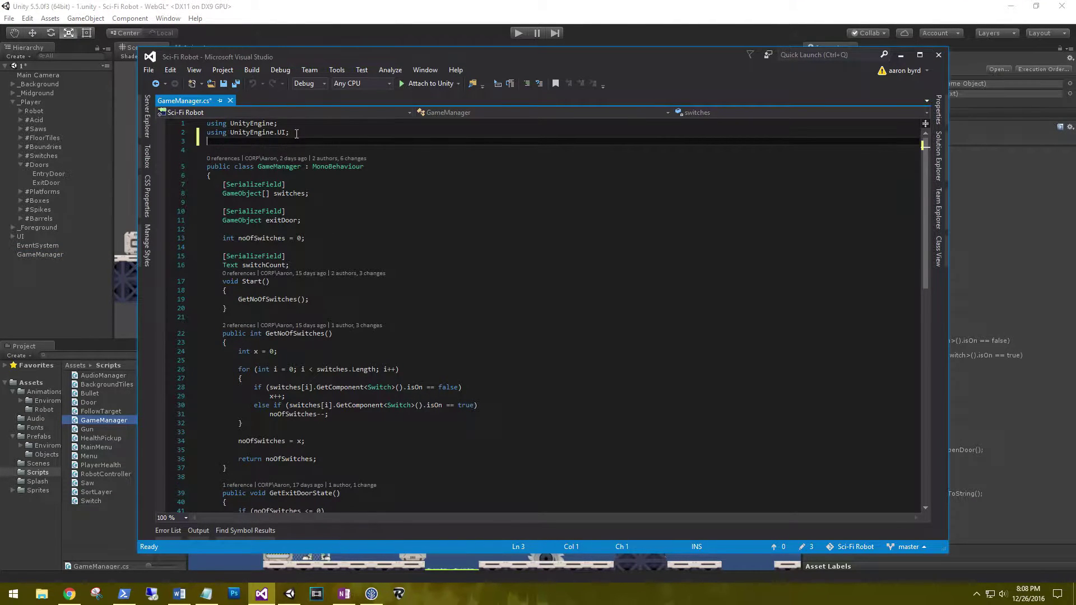
type("using")
type(" uni")
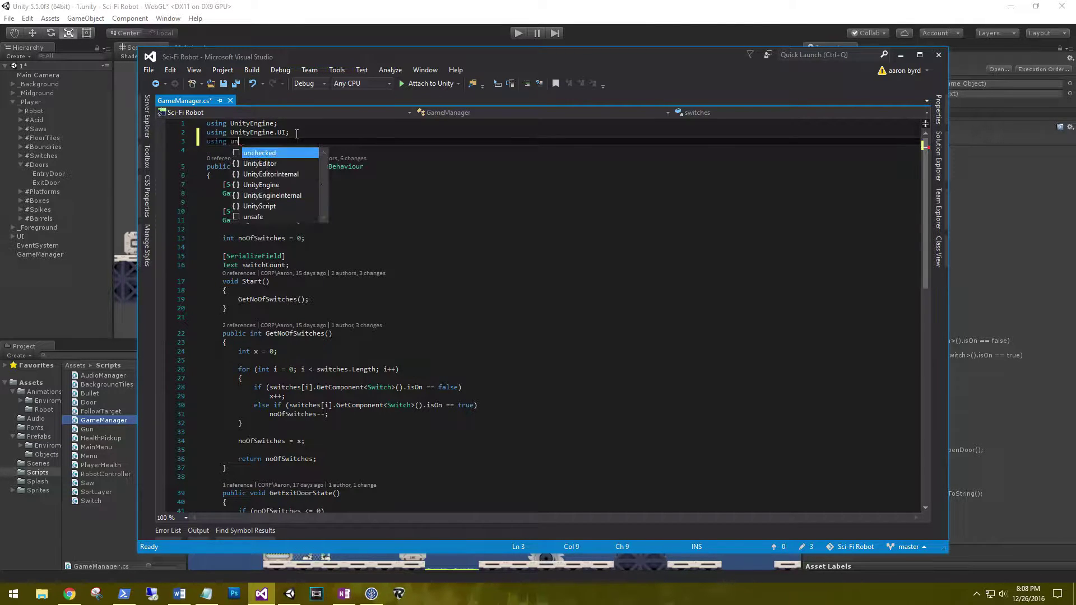
key("Down")
key("Down")
key("Tab")
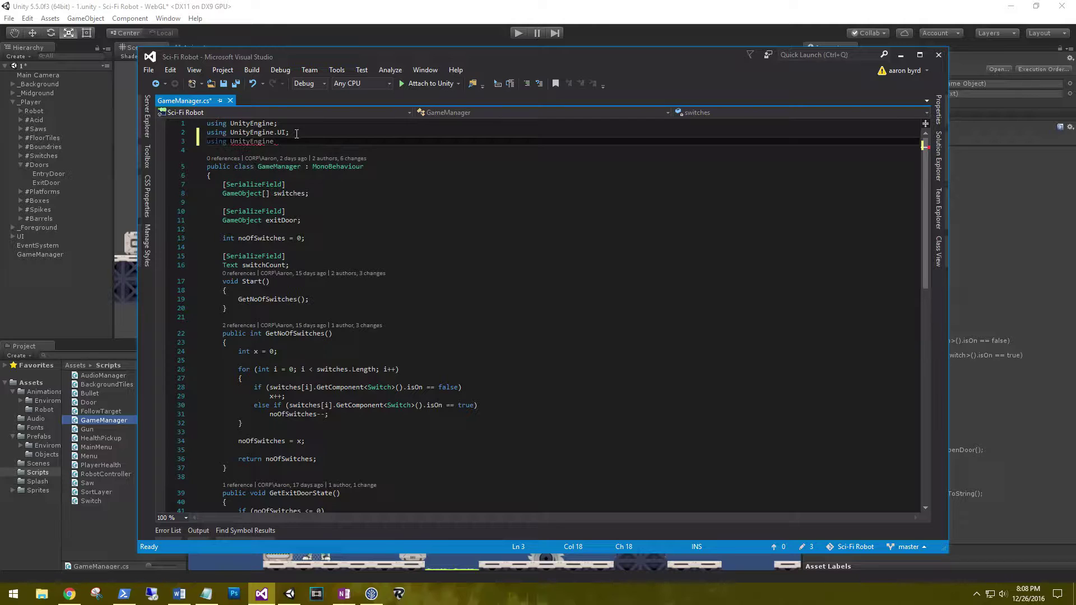
type(".s")
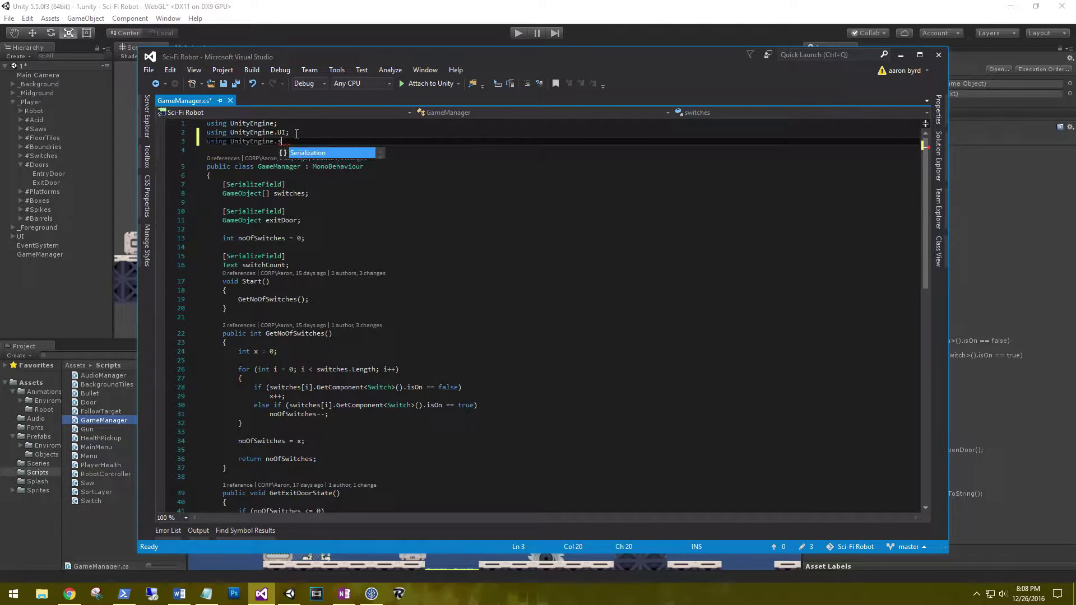
key("Tab")
type(";")
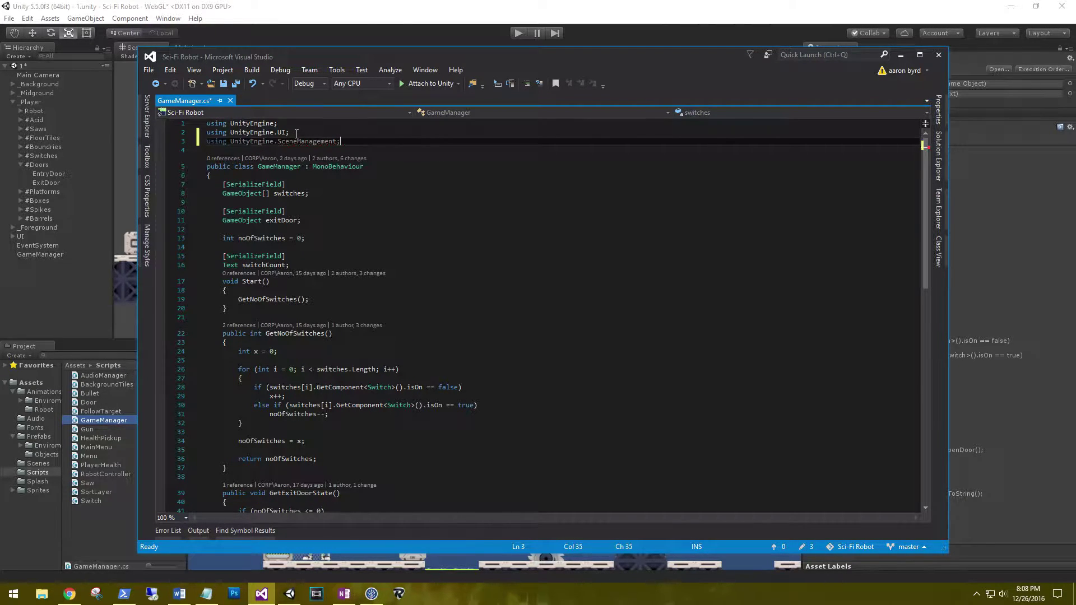
key("Return")
- Add an empty 'public void LoadNextLevel(int x)' method below the switchCount field
left_click(305, 265)
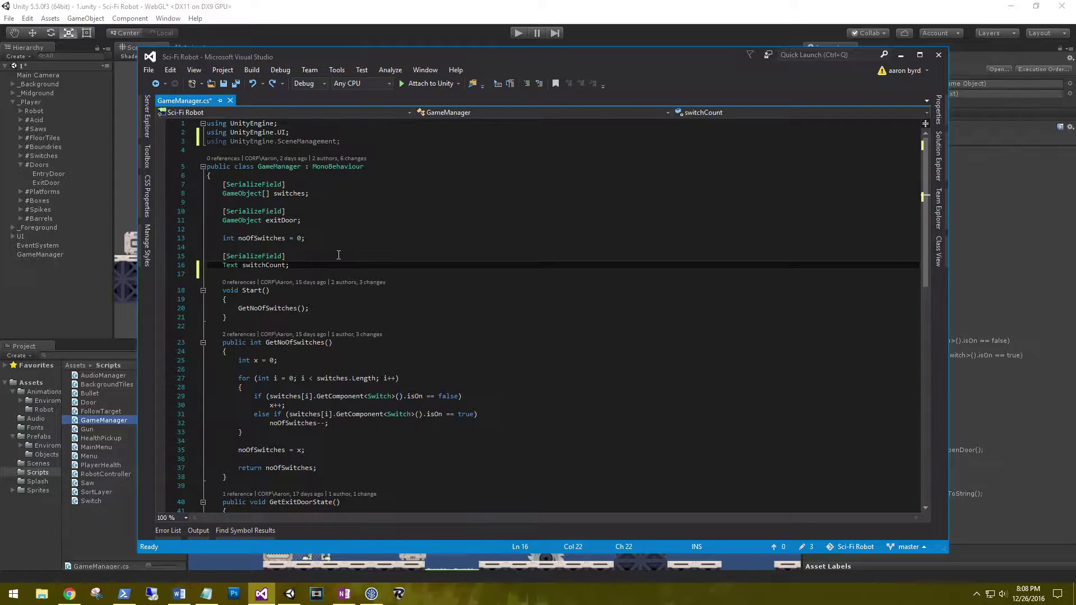
key("Return")
key("Return")
key("Return")
key("Up")
type("p")
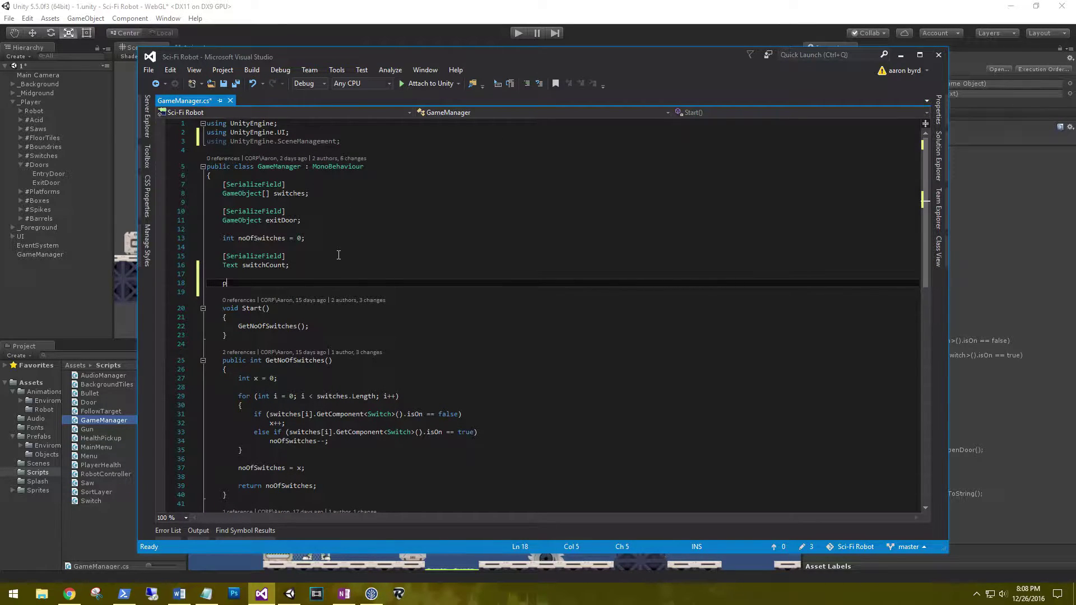
type("ublic void Loa")
type("dNe")
type("xt")
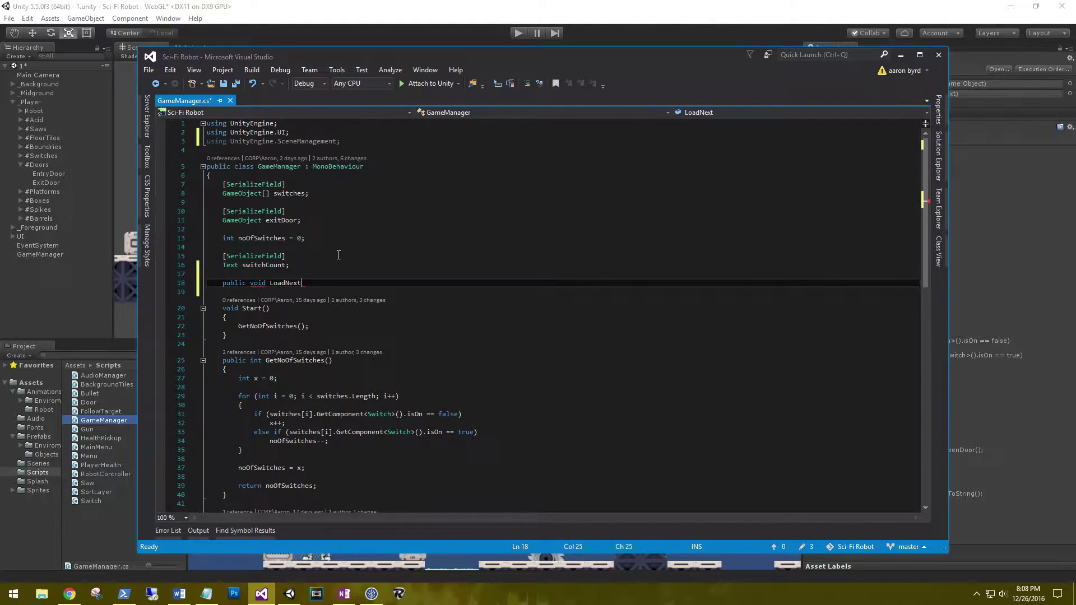
type("Level(")
type("in")
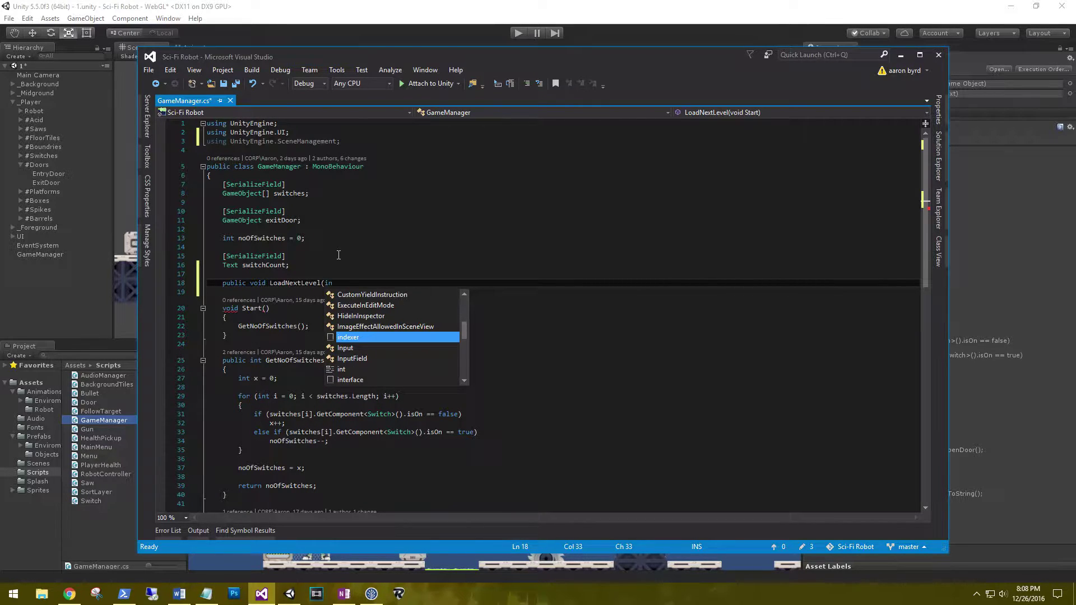
type("t x)")
key("Return")
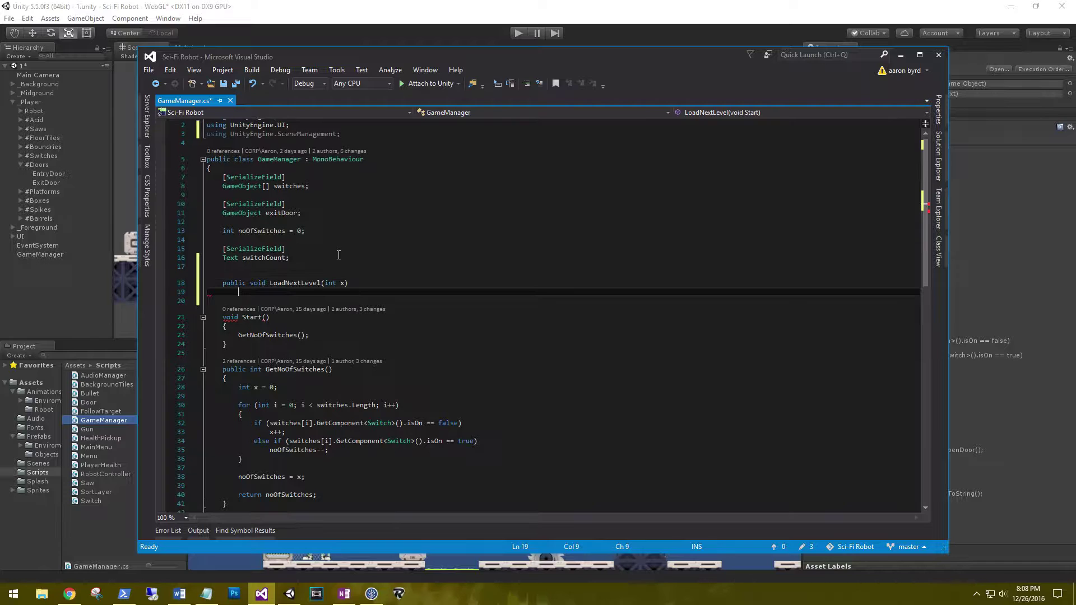
type("{")
key("Return")
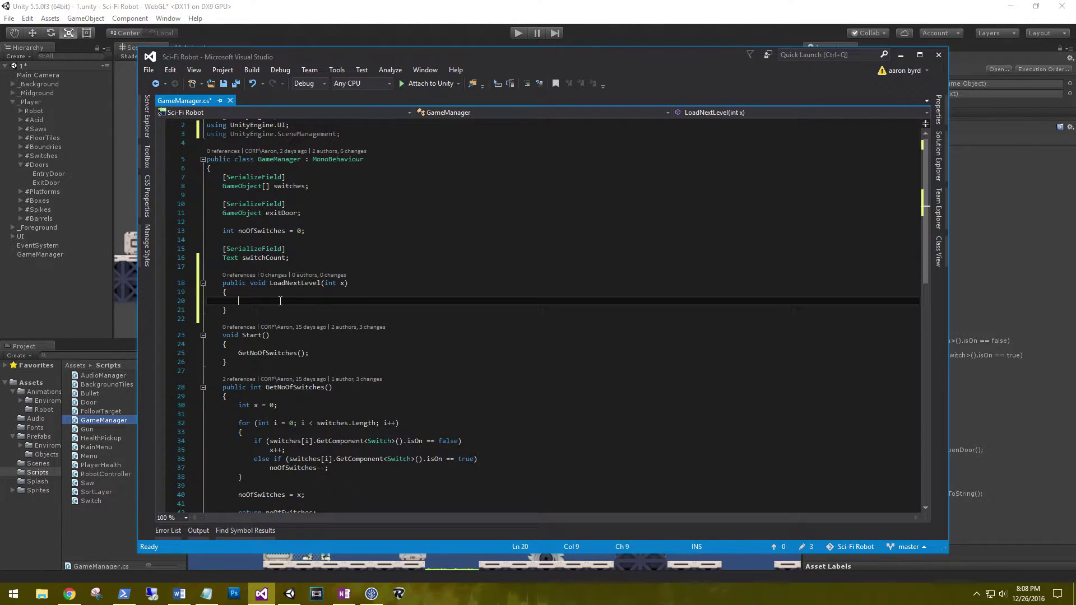
left_click(8, 18)
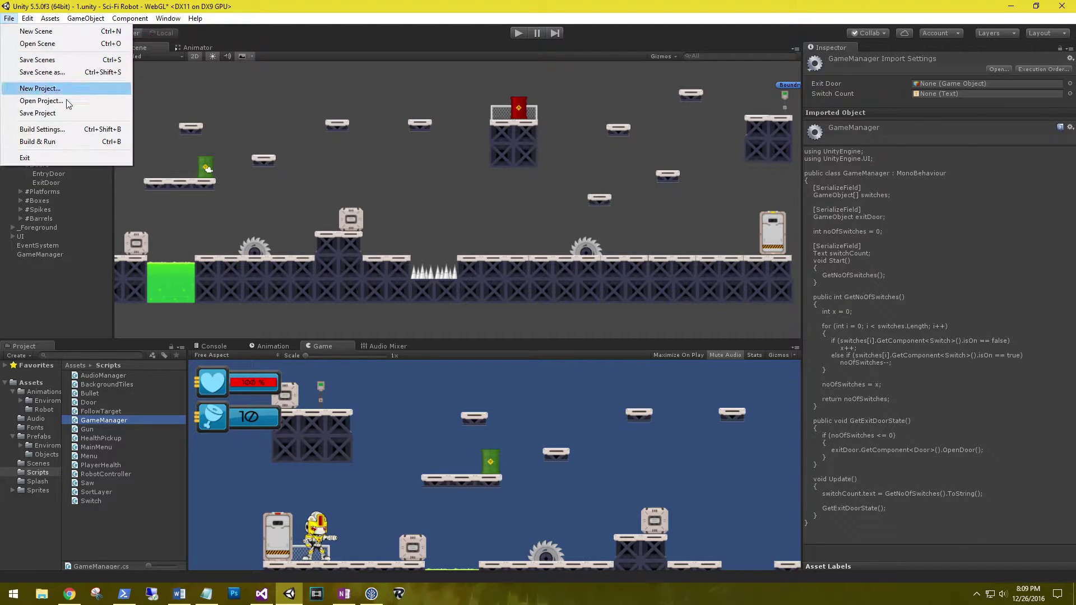
left_click(63, 128)
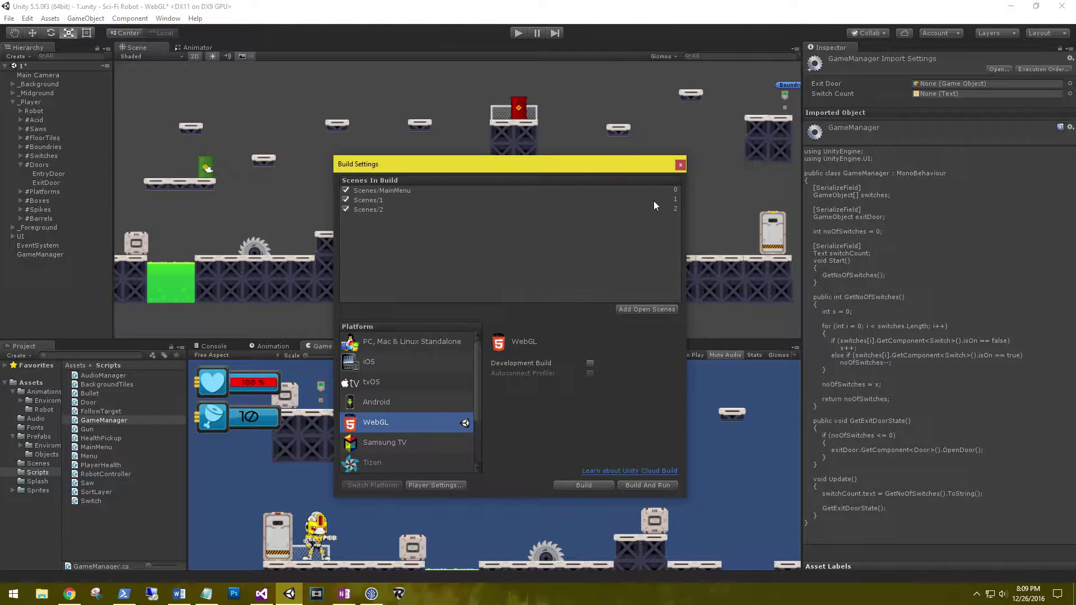
left_click(675, 200)
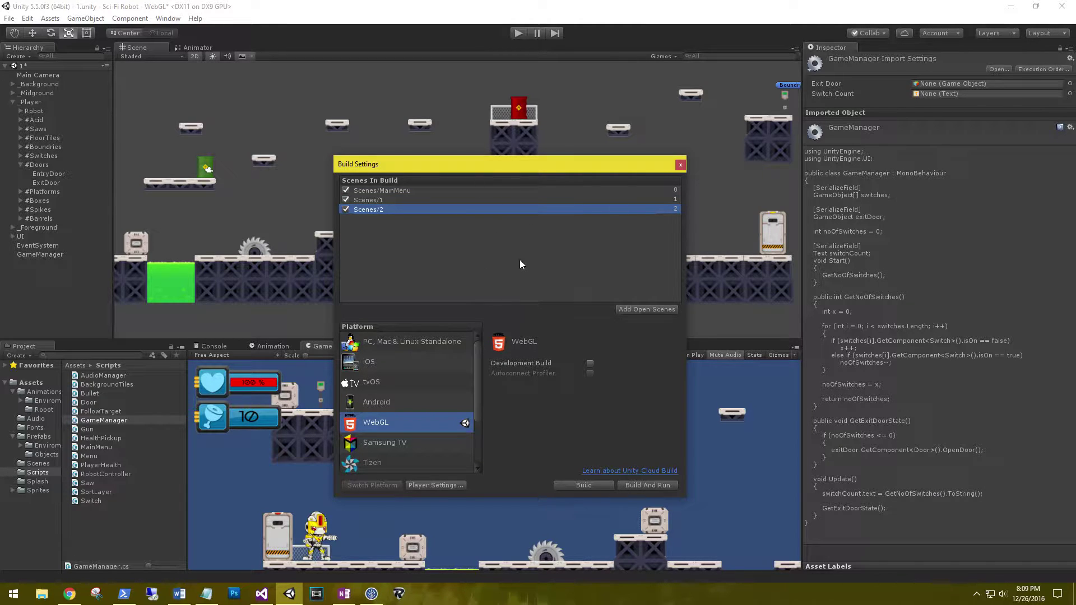
left_click(681, 164)
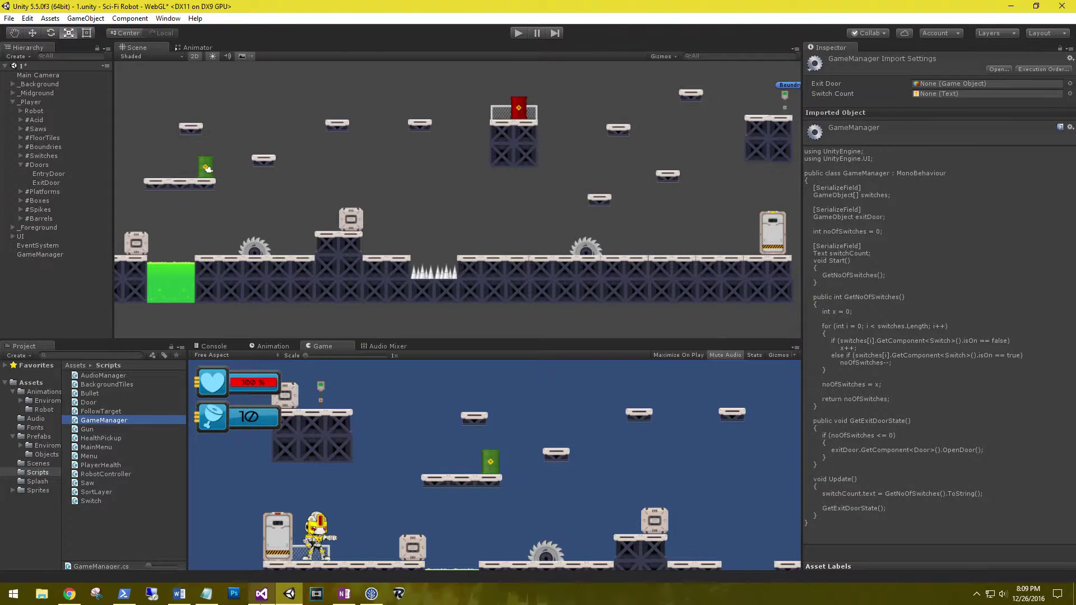
- Make LoadNextLevel call SceneManager.LoadScene(x), then save GameManager.cs
key("alt+Tab")
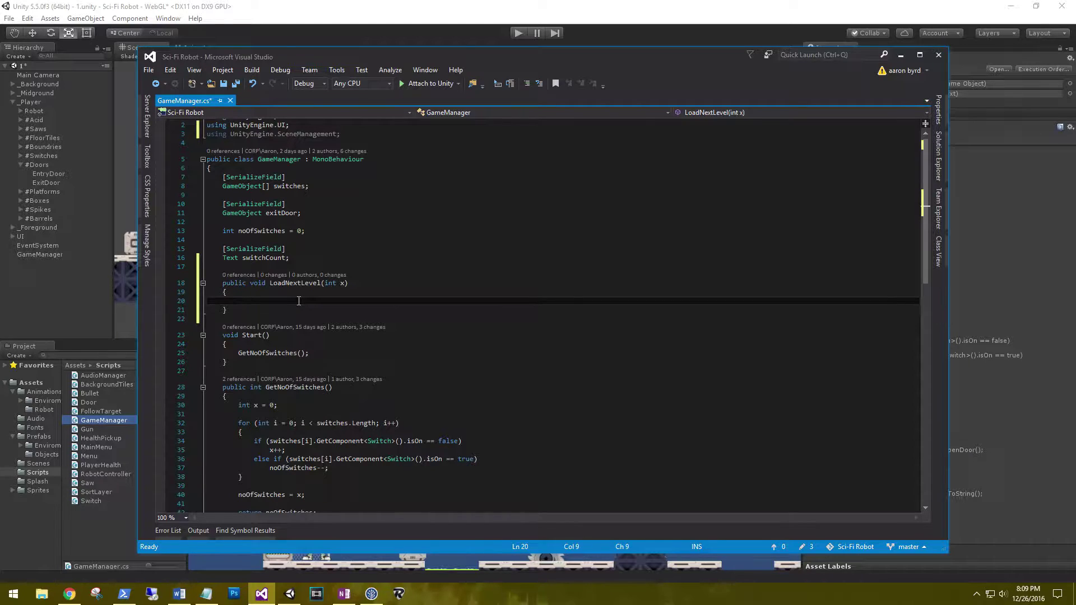
type("scenem")
type(".loads")
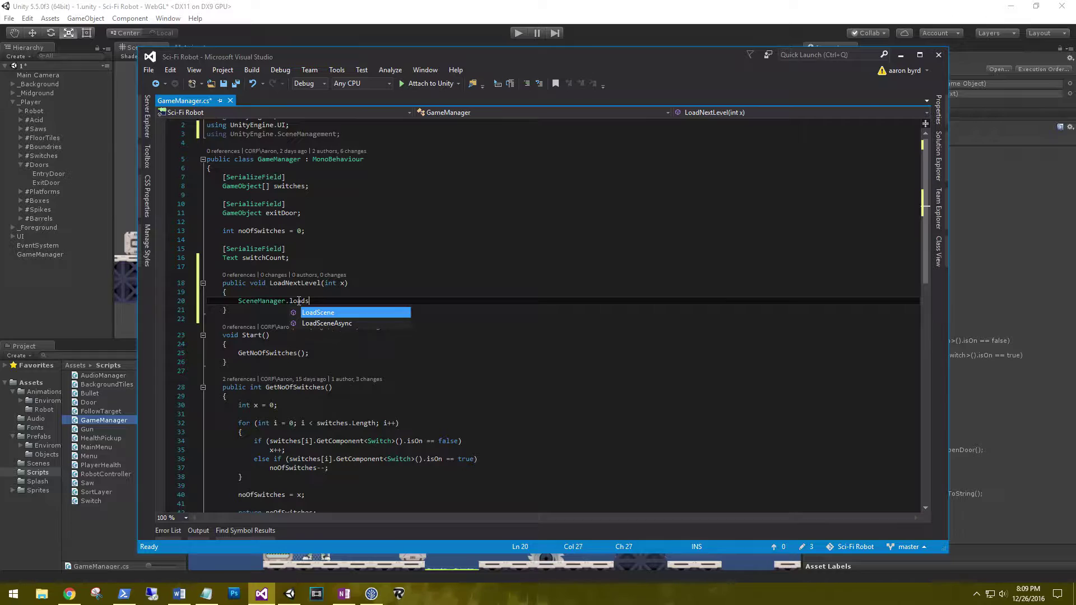
key("Tab")
type("(x)")
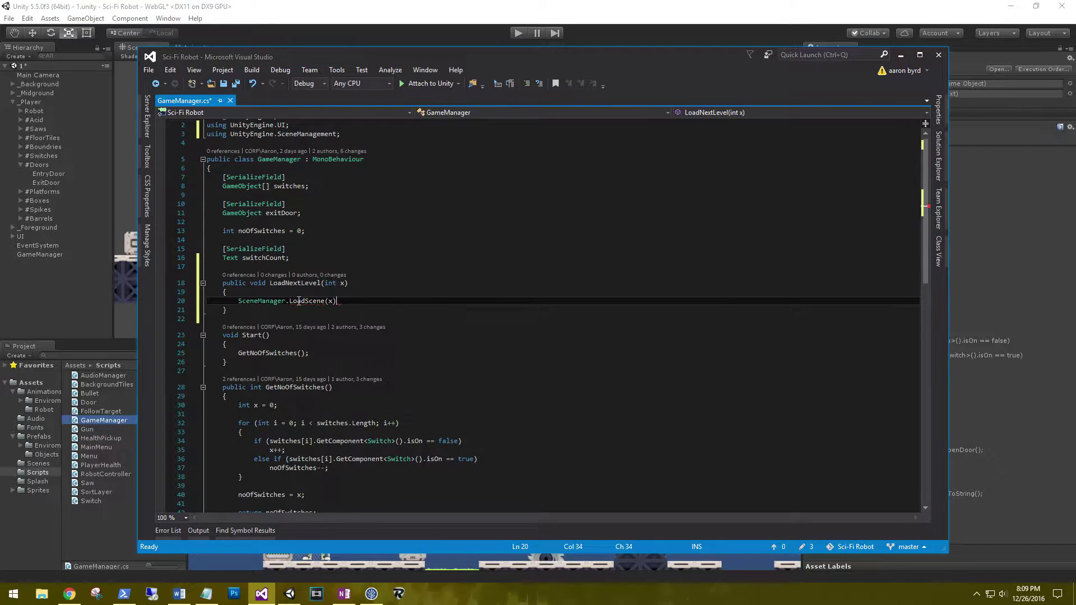
type(";")
key("ctrl+s")
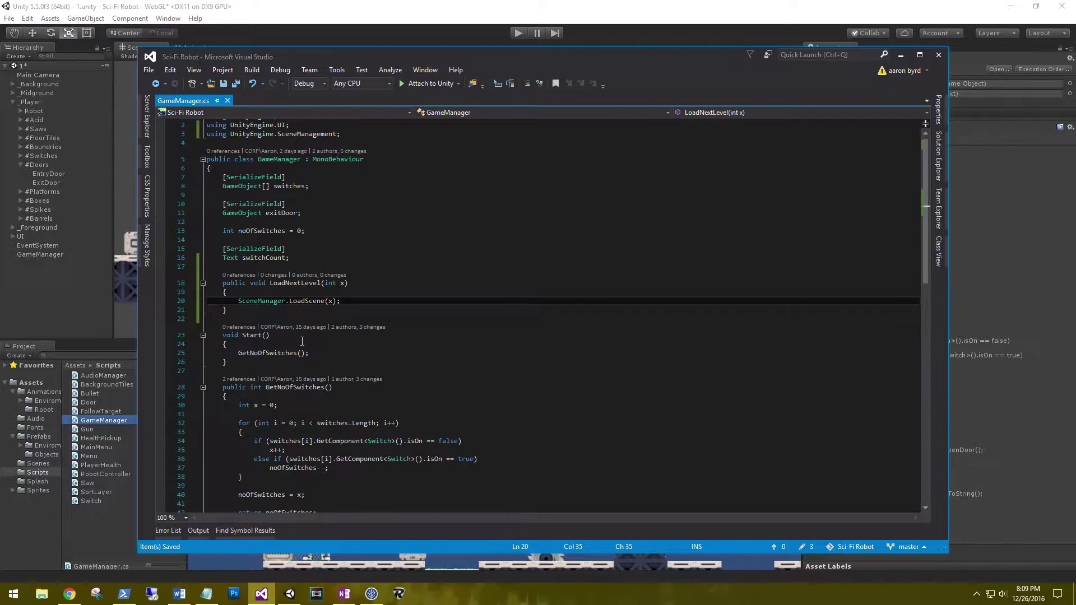
- Open Door.cs beside GameManager.cs and declare a 'GameManager gm;' field under the Animator field
double_click(87, 407)
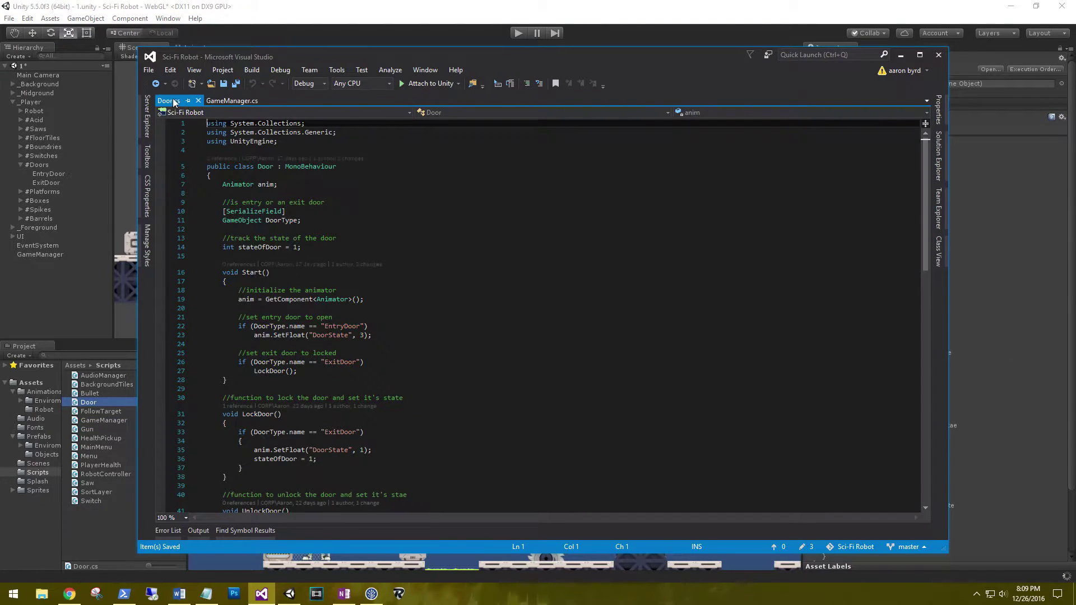
right_click(174, 102)
left_click(218, 236)
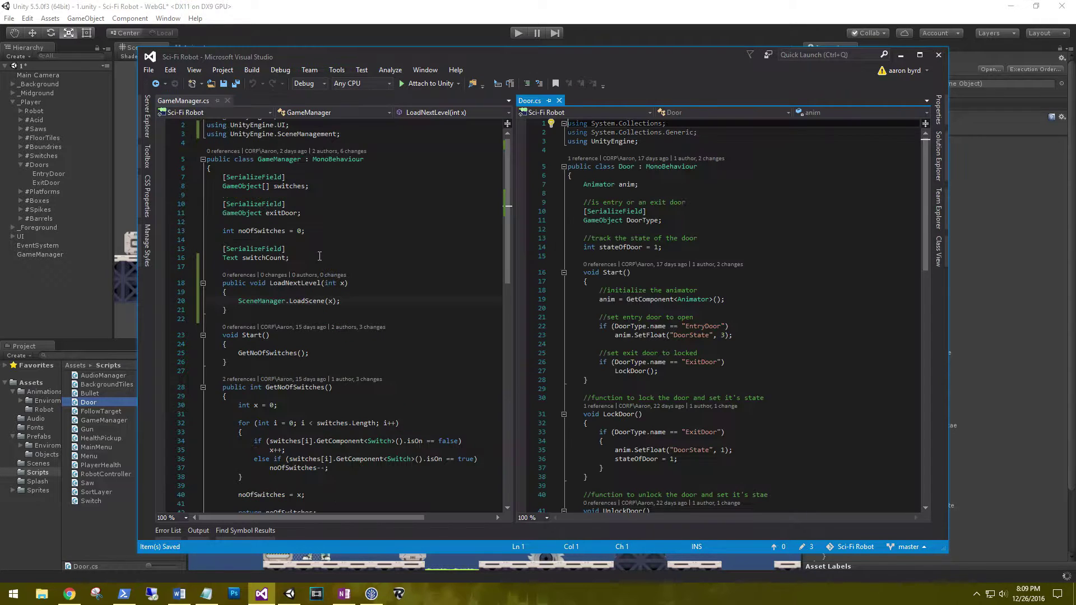
left_click(698, 185)
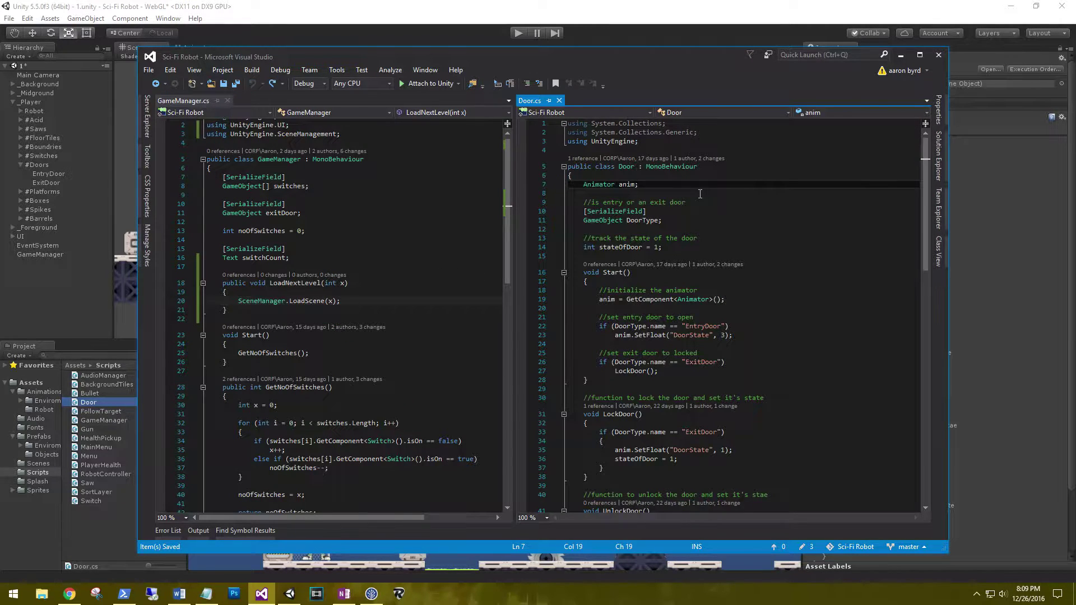
key("Return")
key("Return")
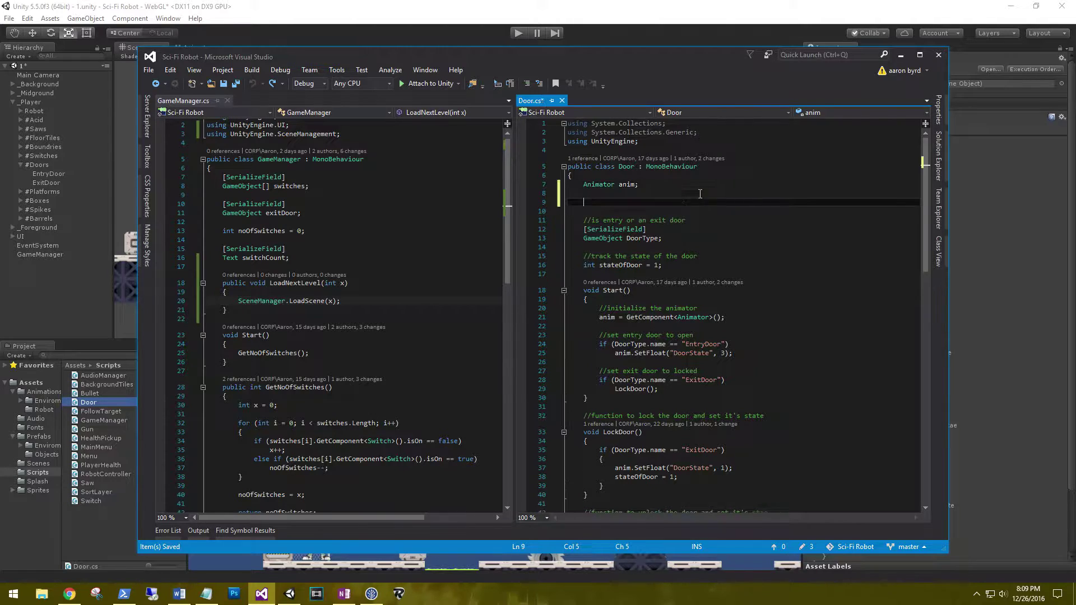
type("Ga")
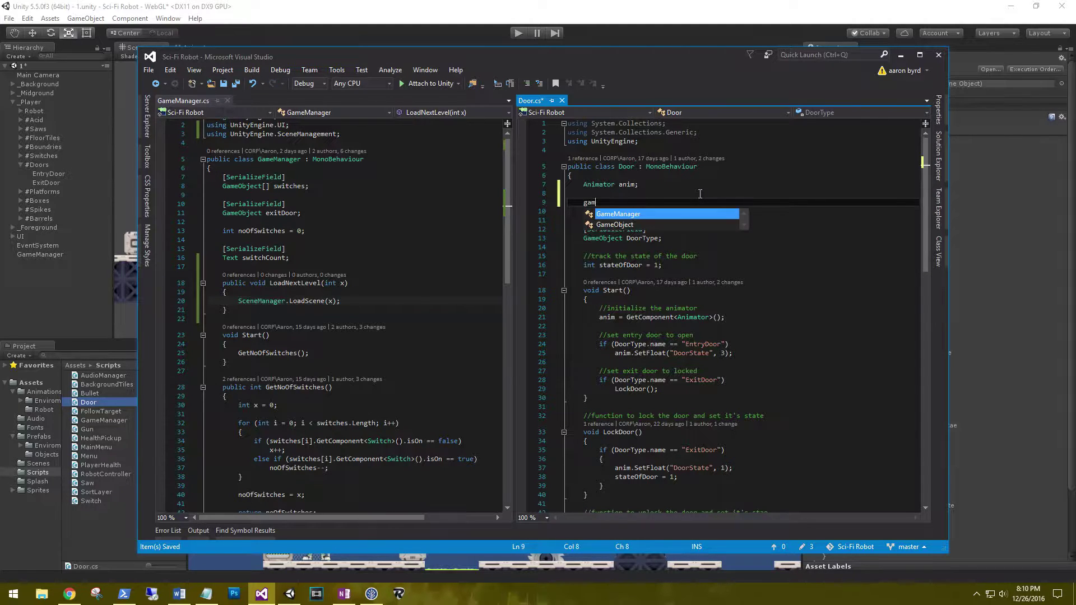
type("meManager gm;")
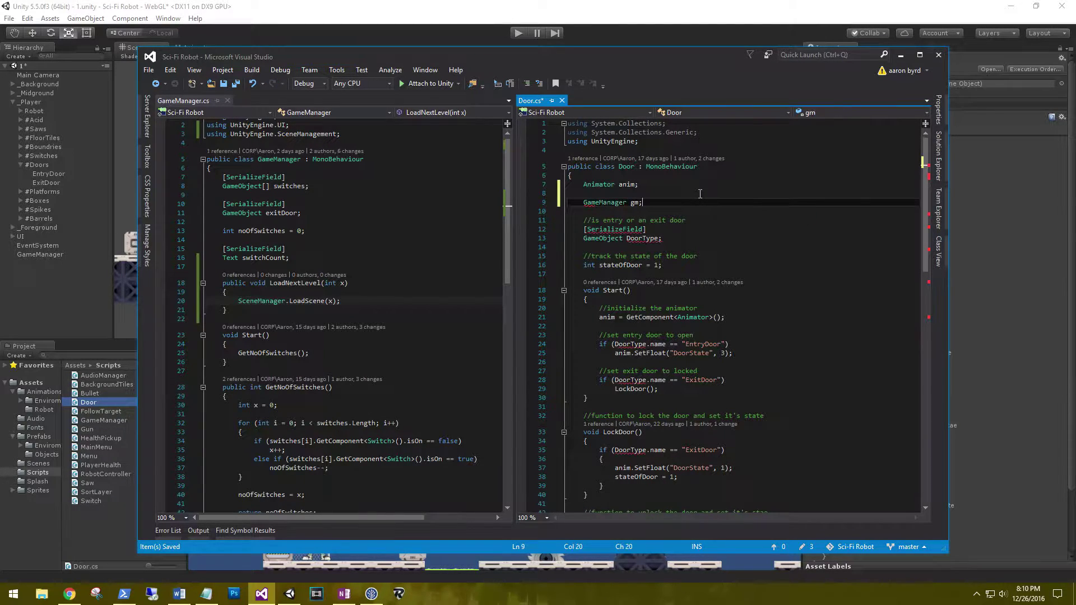
- In Start(), assign 'gm = FindObjectOfType<GameManager>();'
key("Down")
key("Down")
key("Down")
key("Down")
key("Down")
key("Down")
key("Down")
key("Down")
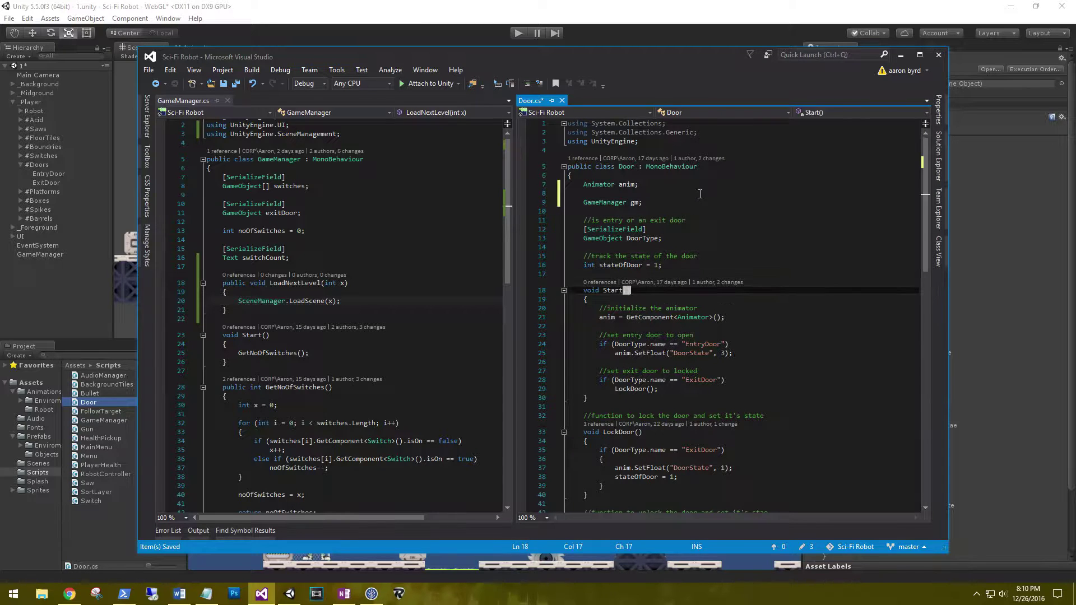
key("Down")
key("Down")
key("Return")
key("Return")
key("Up")
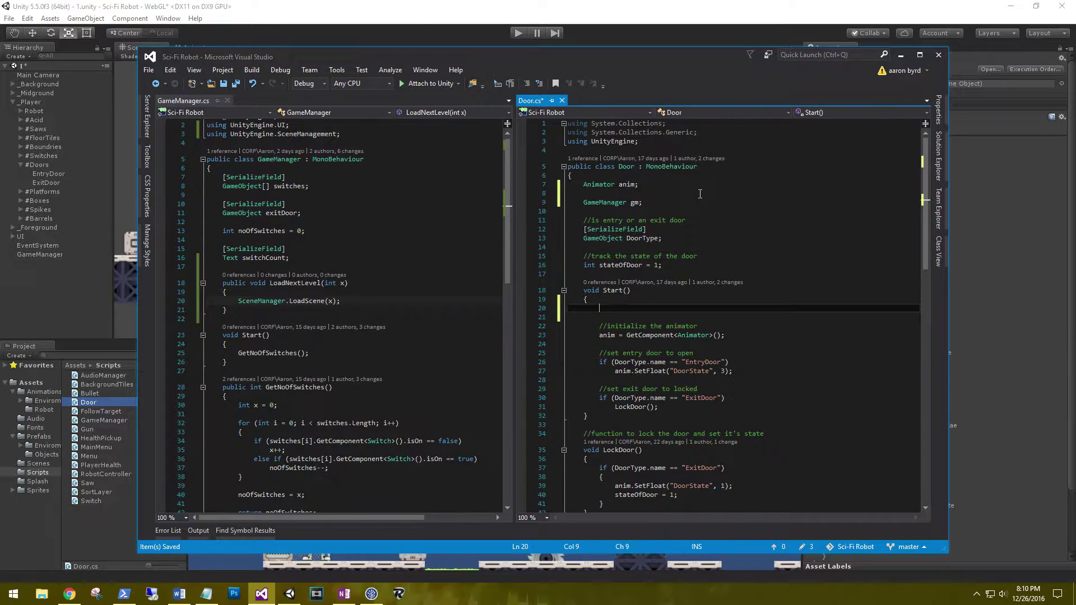
type("gm = ")
type("fi")
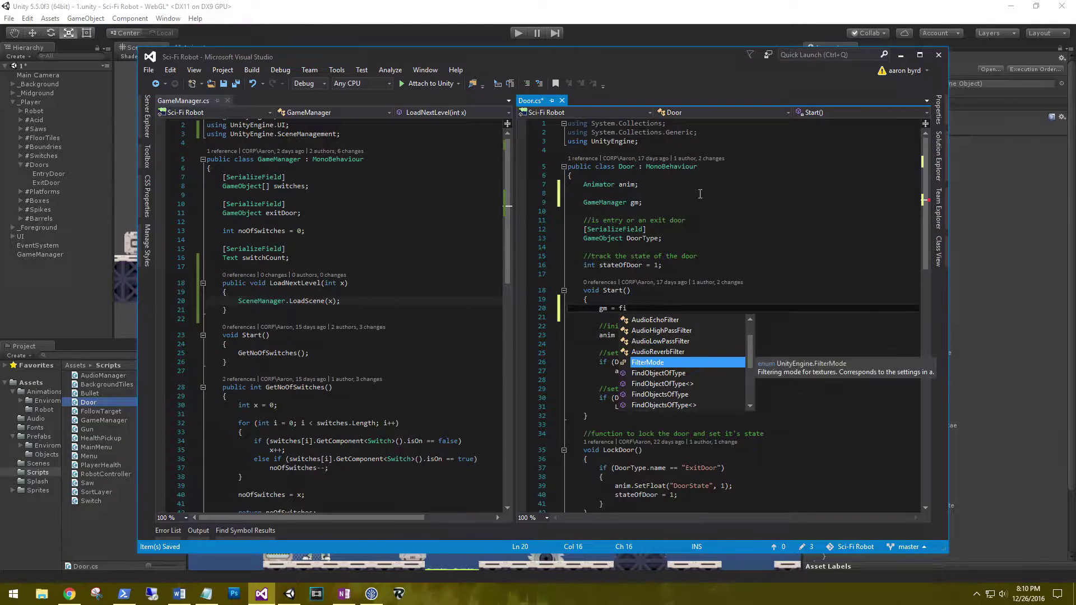
type("d")
key("Down")
key("Tab")
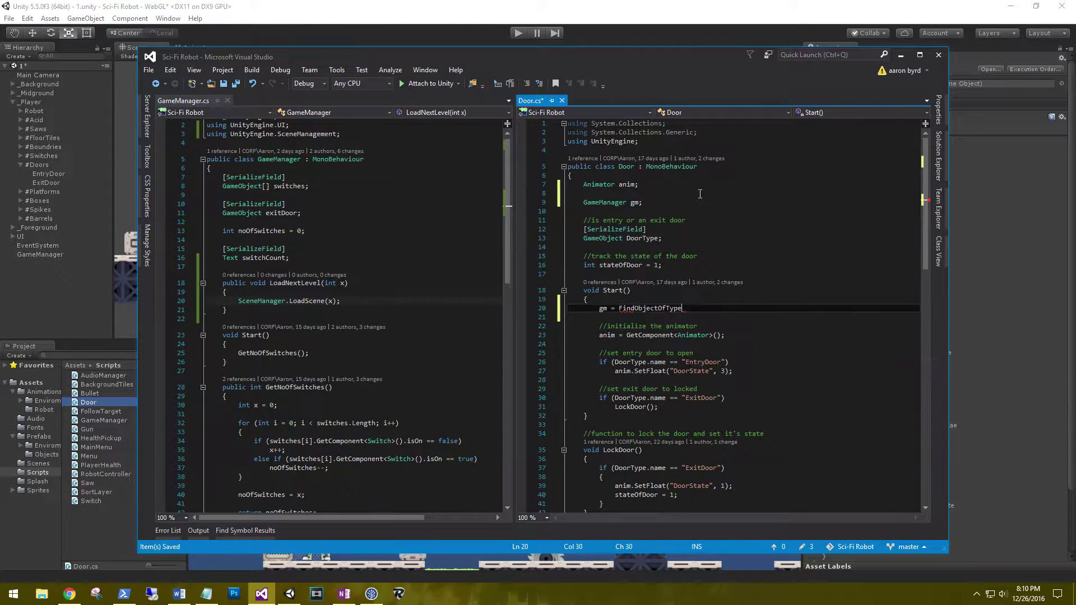
type("ger>(")
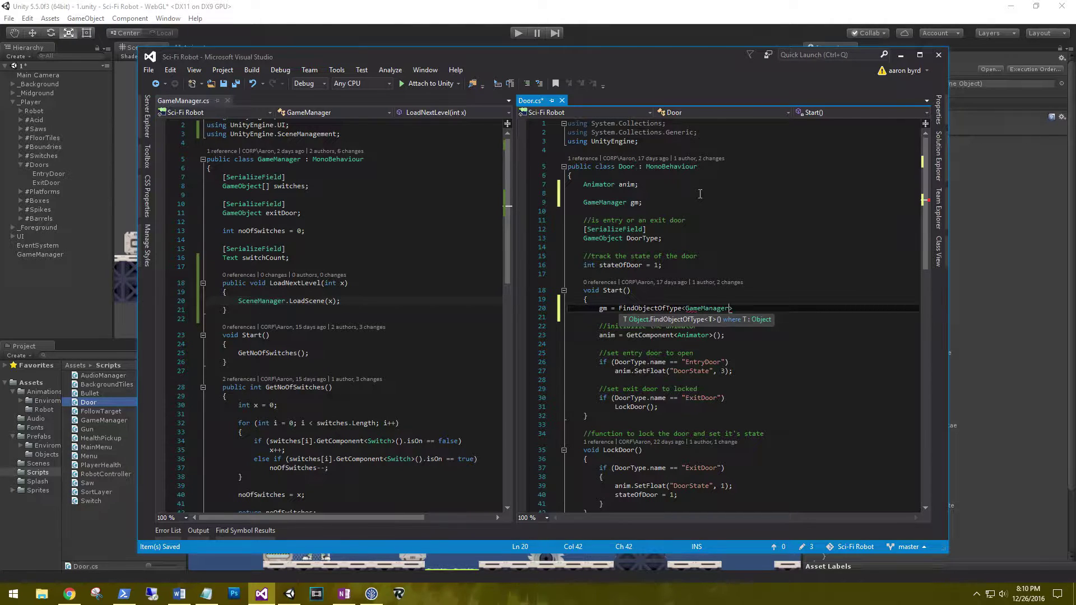
key("Right")
type(";")
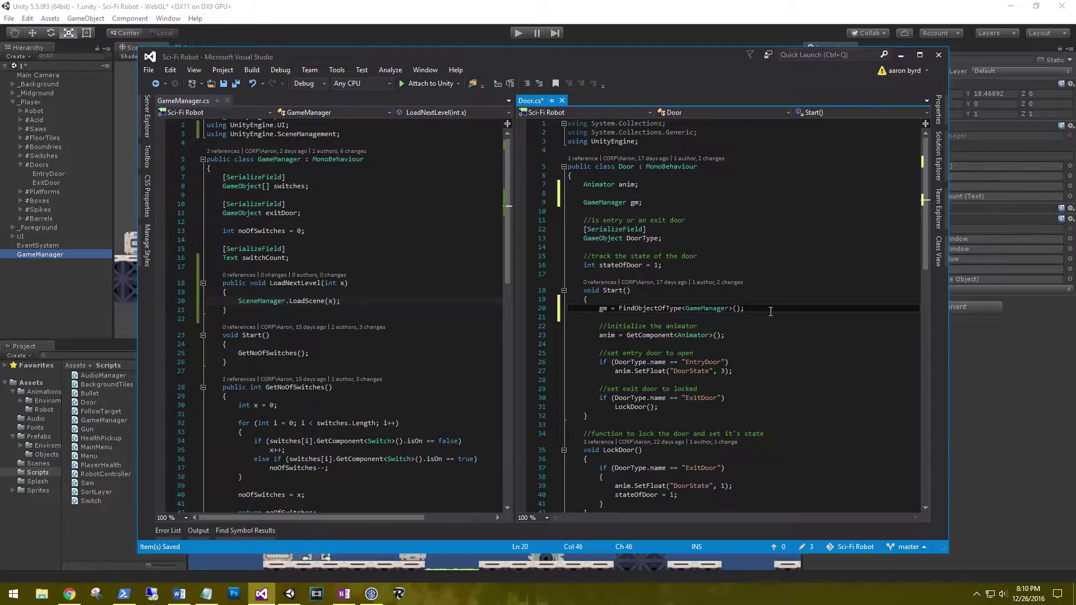
scroll(773, 320, "down", 3)
scroll(790, 345, "down", 3)
scroll(815, 382, "down", 4)
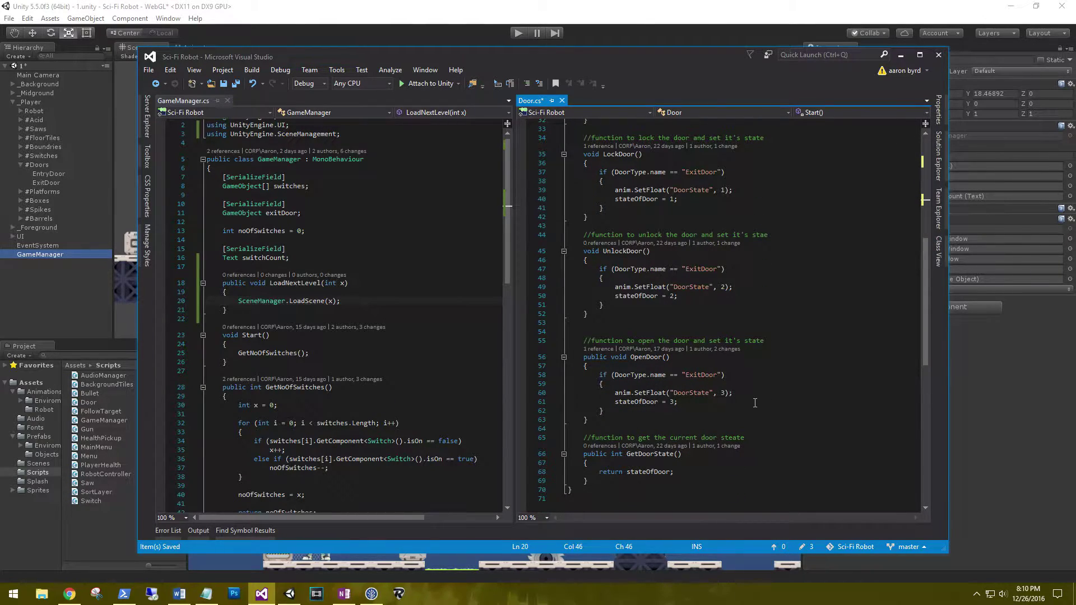
- Add a Box Collider 2D to ExitDoor and tick Is Trigger
left_click(40, 185)
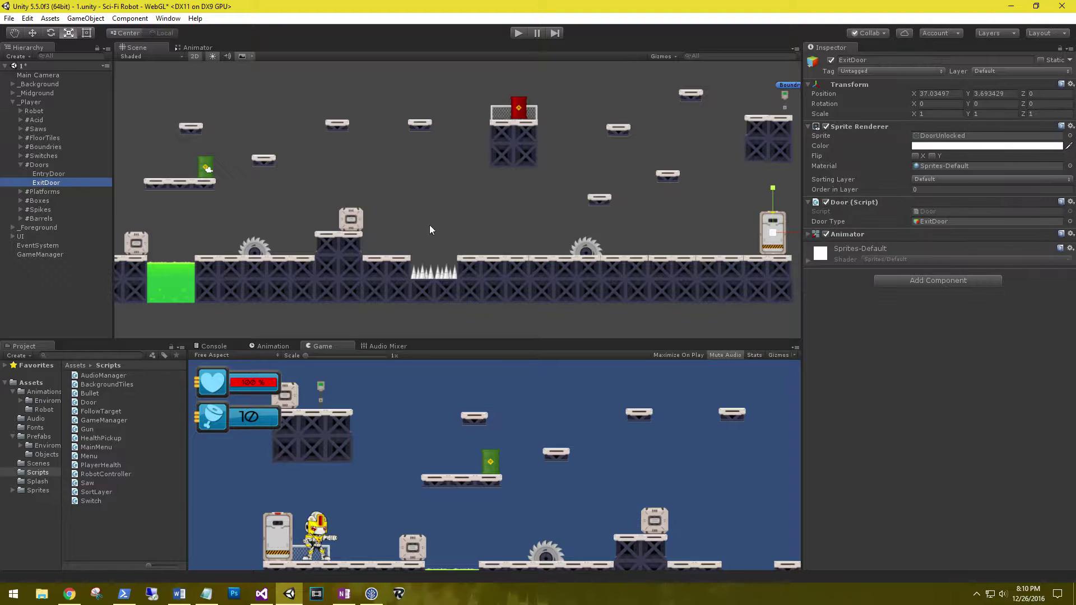
left_click(882, 280)
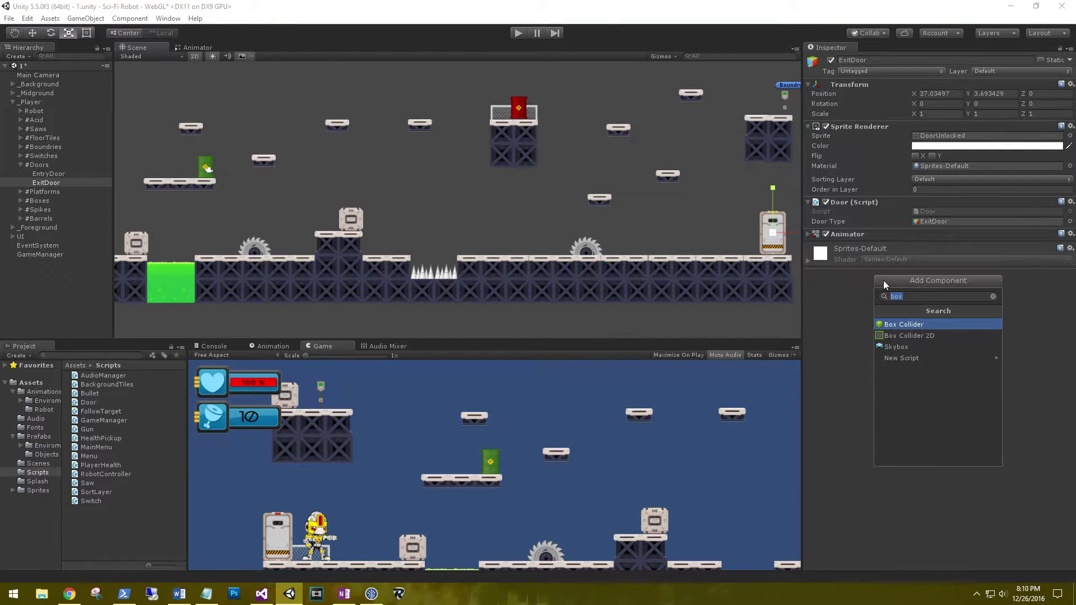
key("Down")
key("Return")
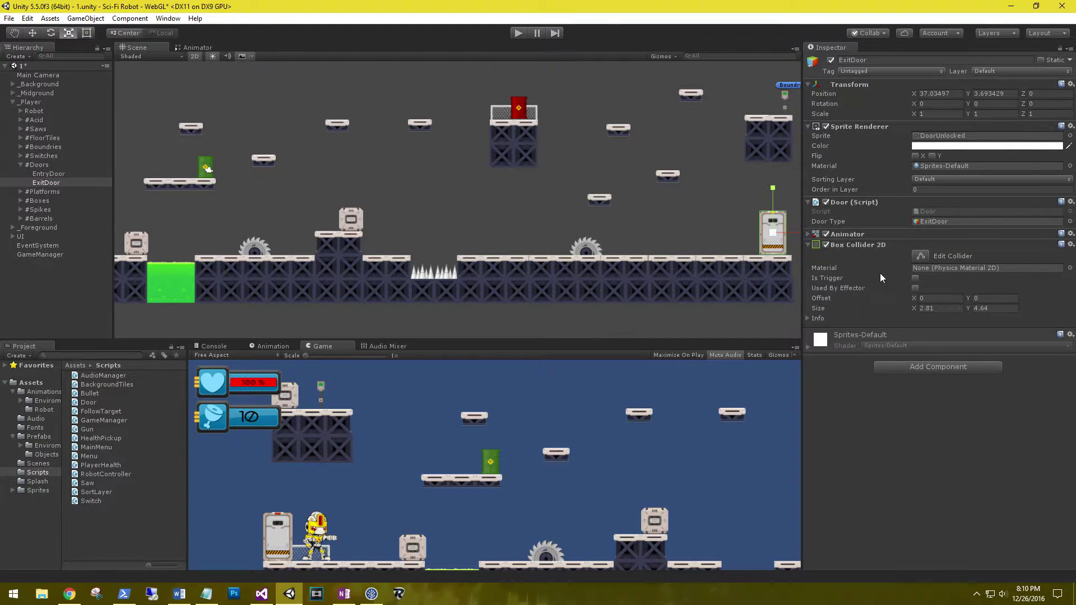
left_click(916, 278)
- Add 'void OnTriggerEnter2D(Collider2D col)' to Door.cs, beginning 'if(GetDoorState() == 3'
left_click(261, 595)
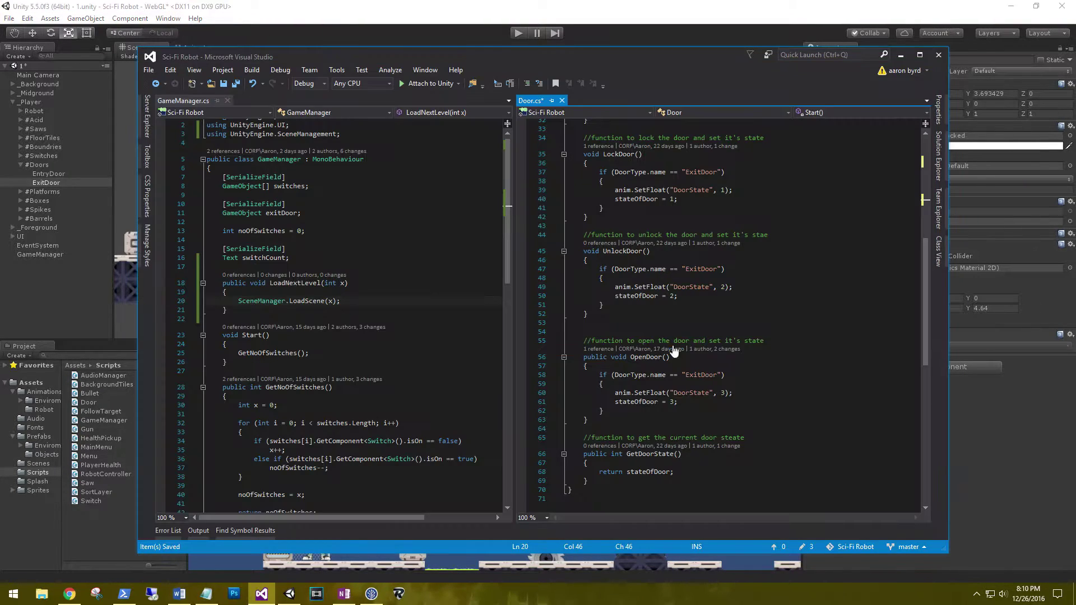
scroll(649, 363, "up", 9)
left_click(688, 239)
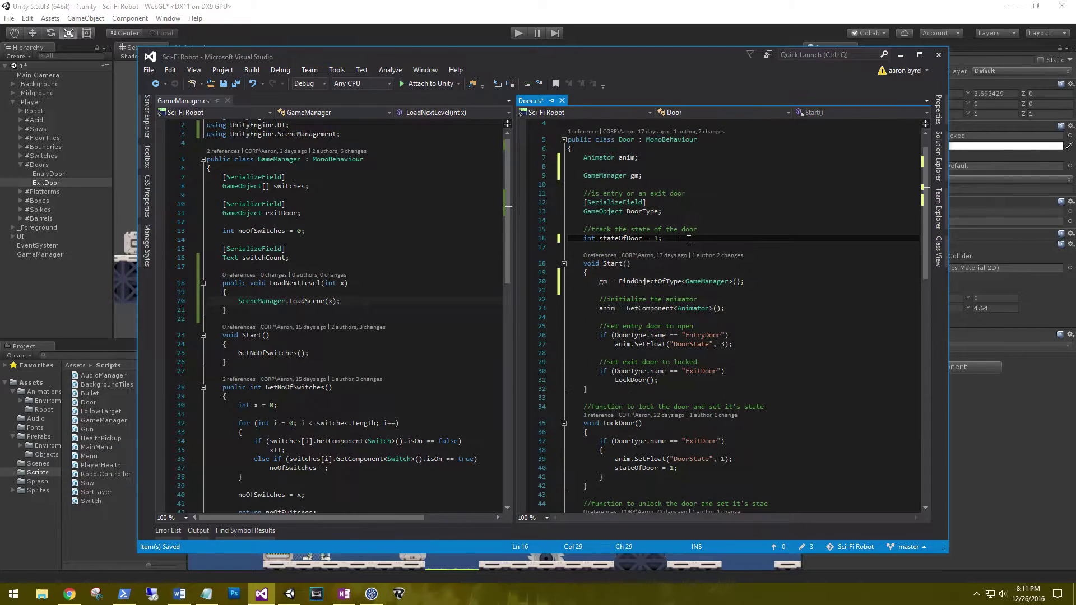
key("Return")
key("Return")
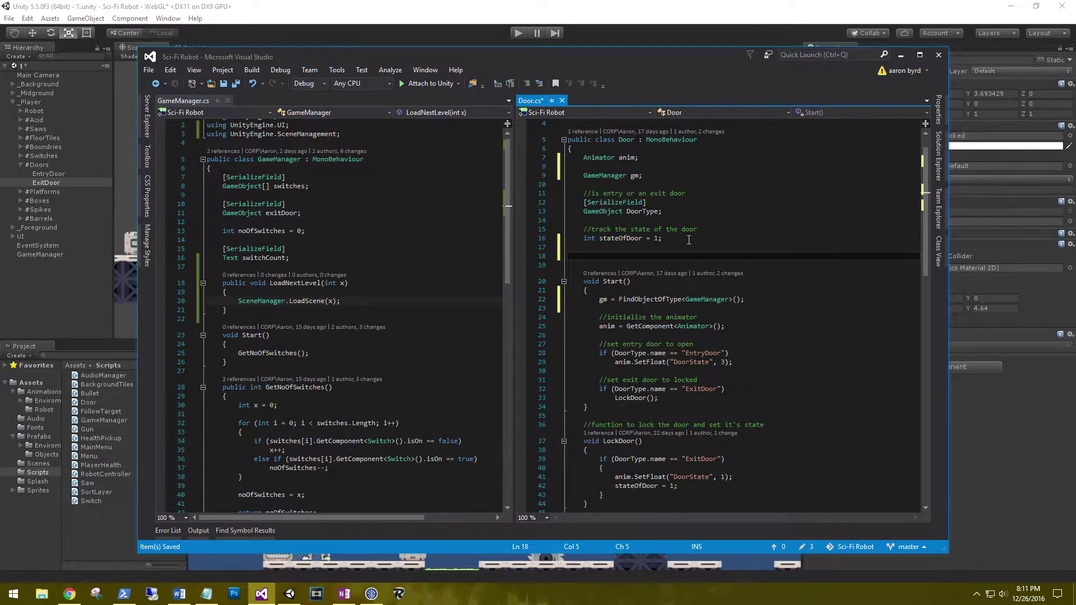
type("void On")
type("TriggerEnt")
type("er2d")
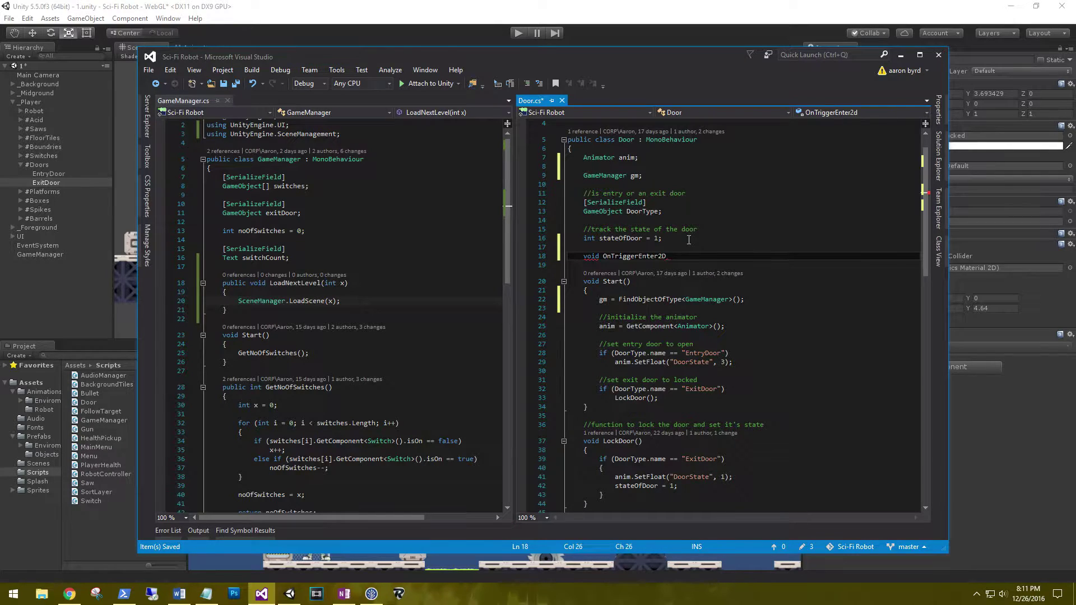
type("(coll")
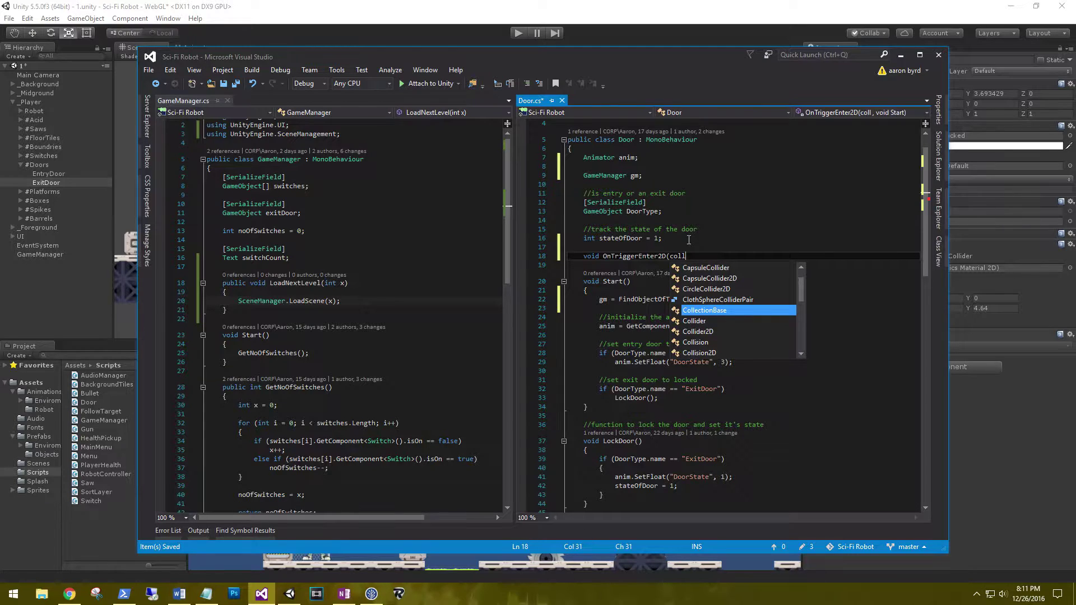
type("ider2 c")
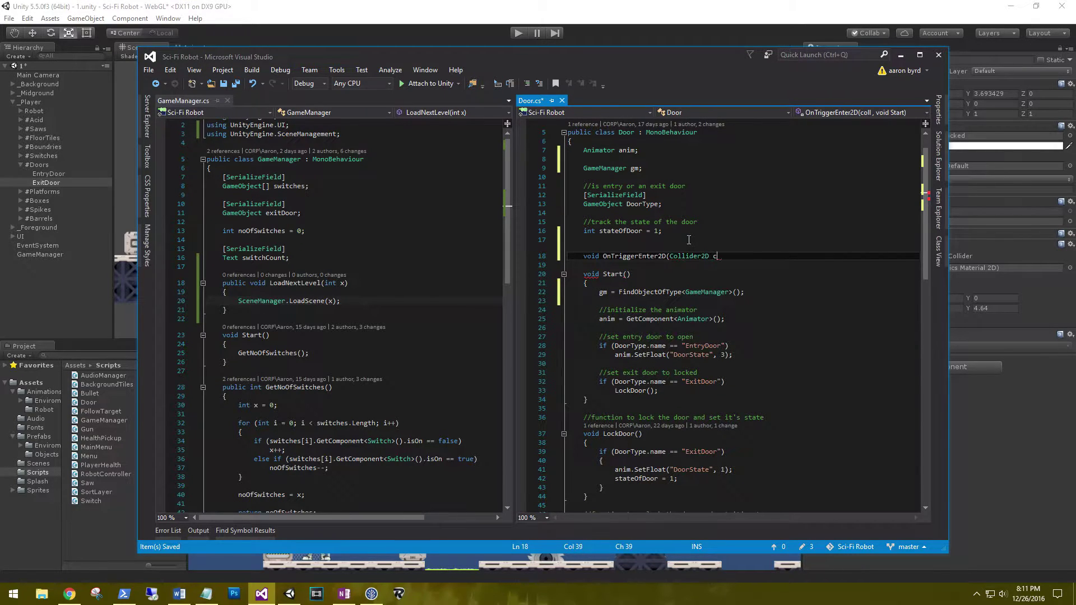
type("ol)")
key("Return")
type("{ }")
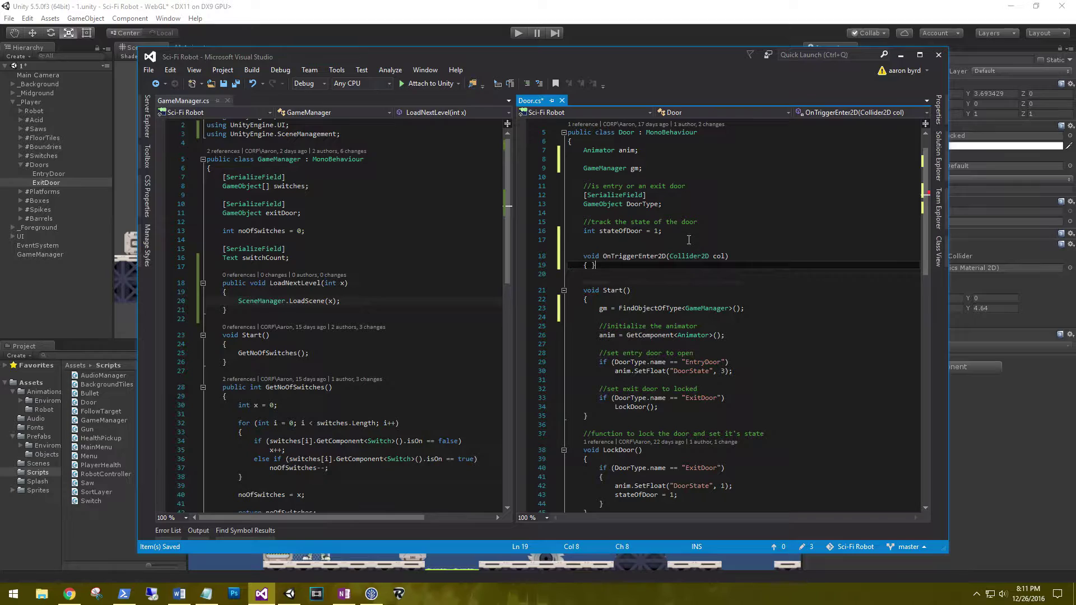
key("Return")
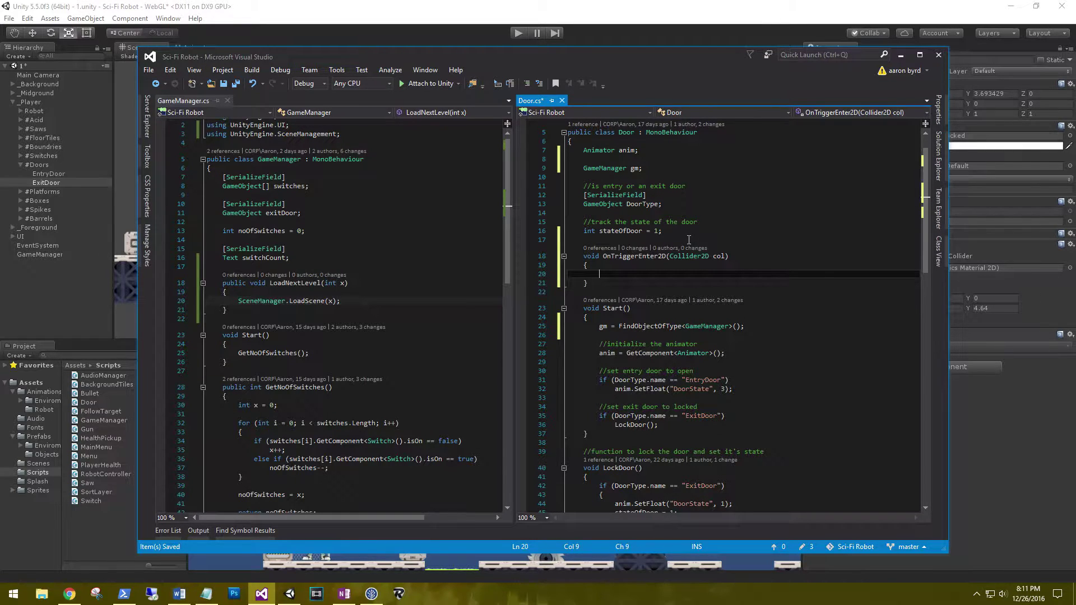
type("if(get")
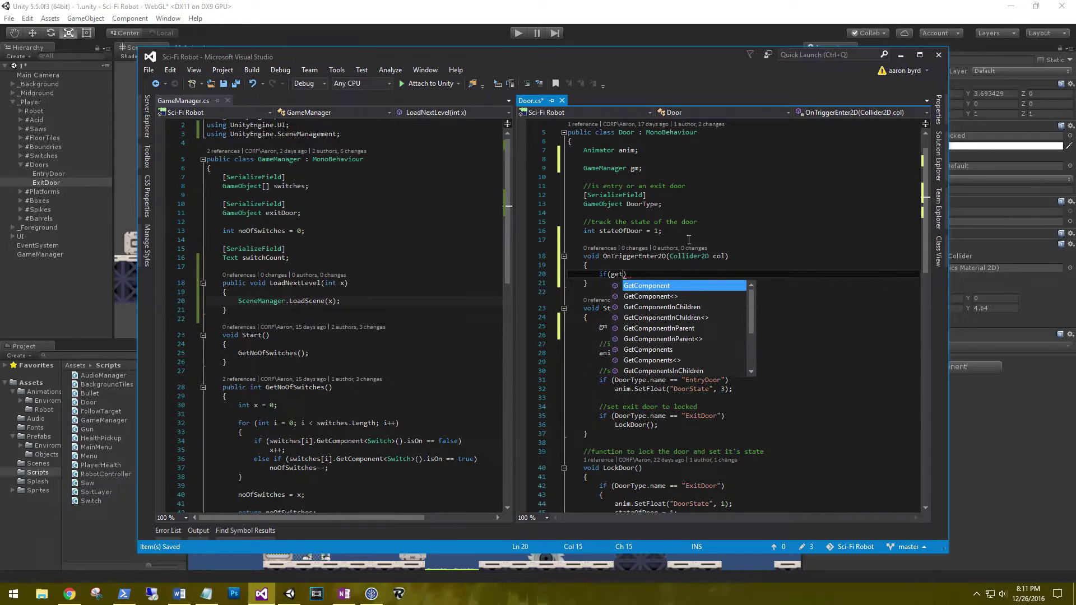
type("co")
key("BackSpace")
key("BackSpace")
key("BackSpace")
type("GetDoorState")
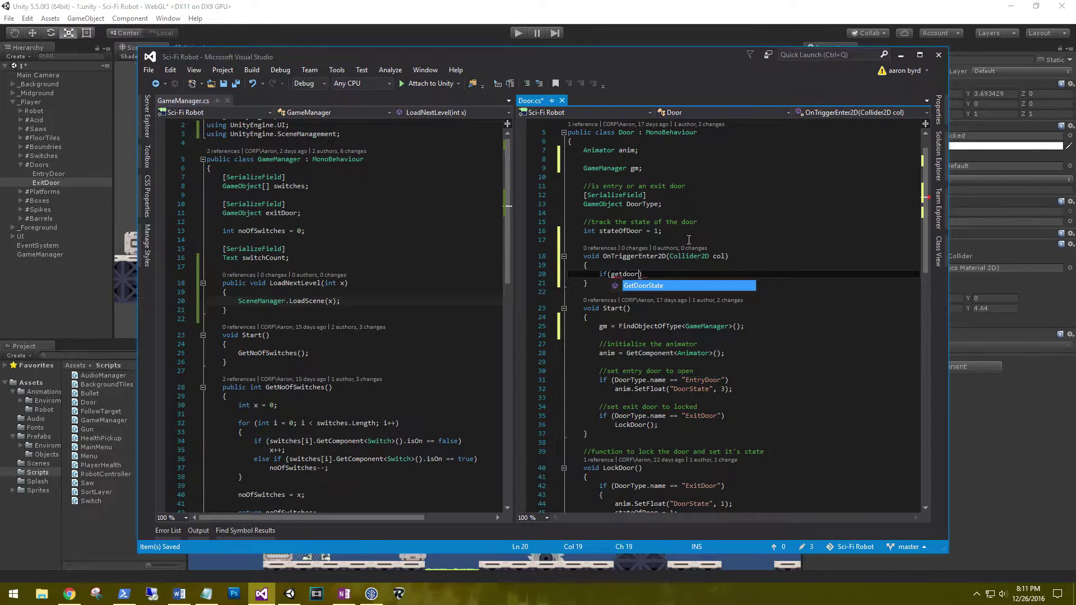
type("() == ")
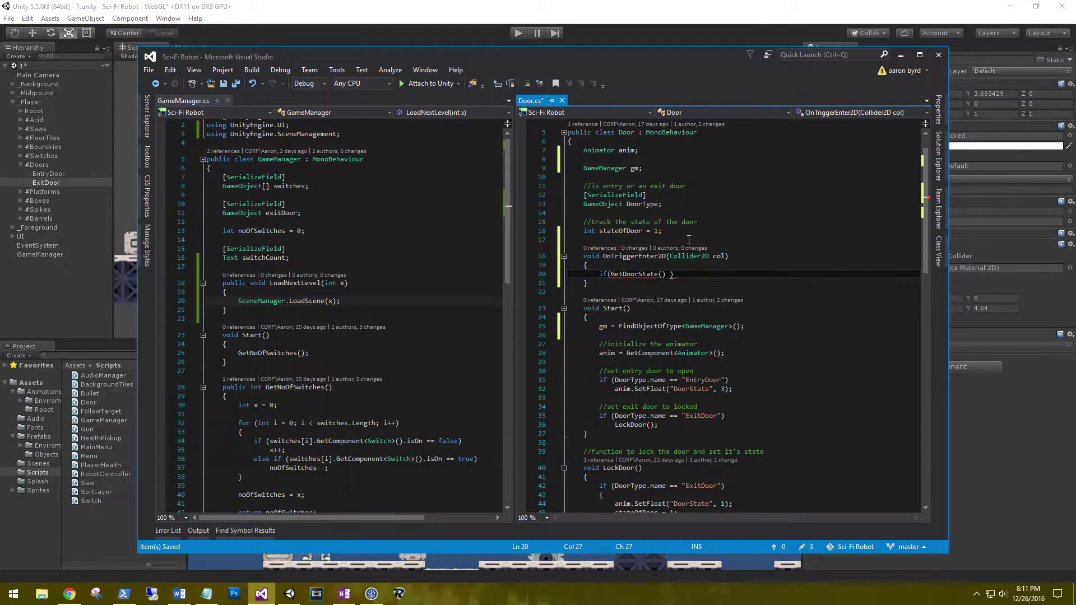
type("3)")
scroll(769, 330, "down", 4)
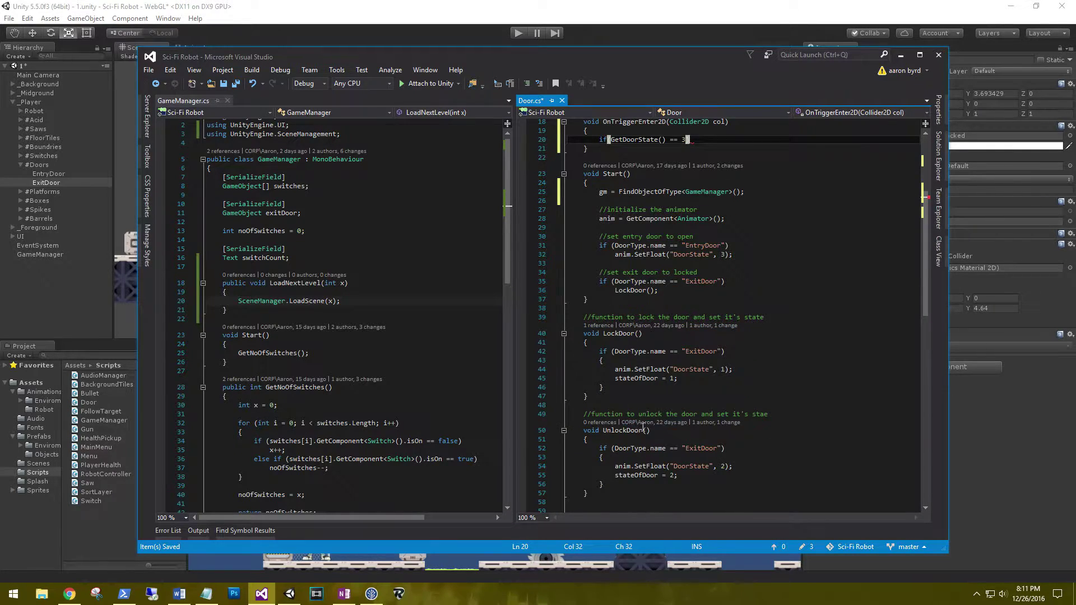
scroll(646, 430, "down", 2)
scroll(647, 430, "down", 5)
left_click_drag(677, 393, 615, 393)
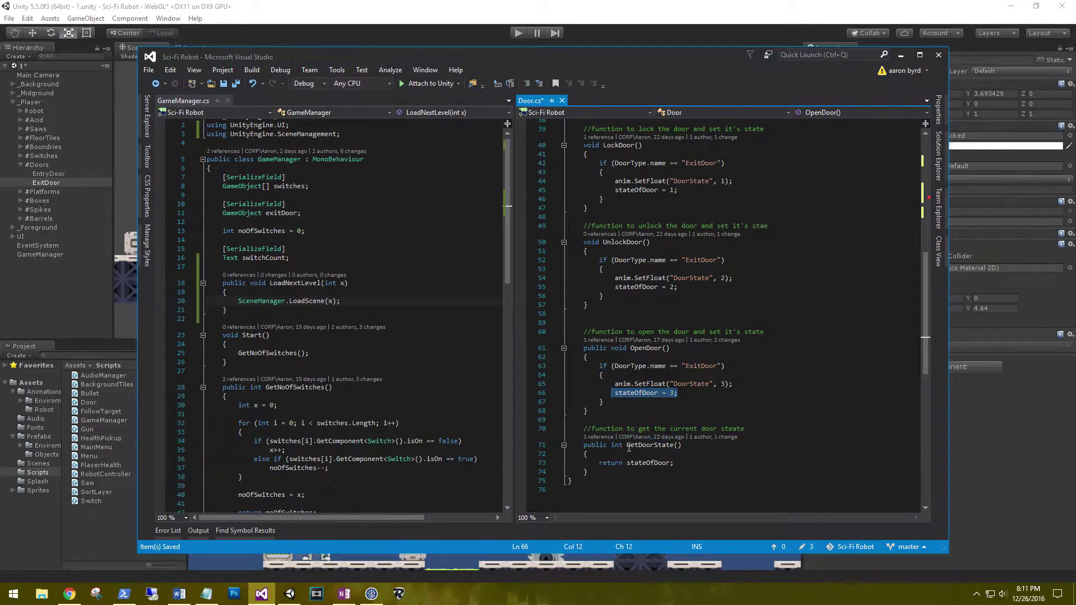
scroll(748, 367, "up", 10)
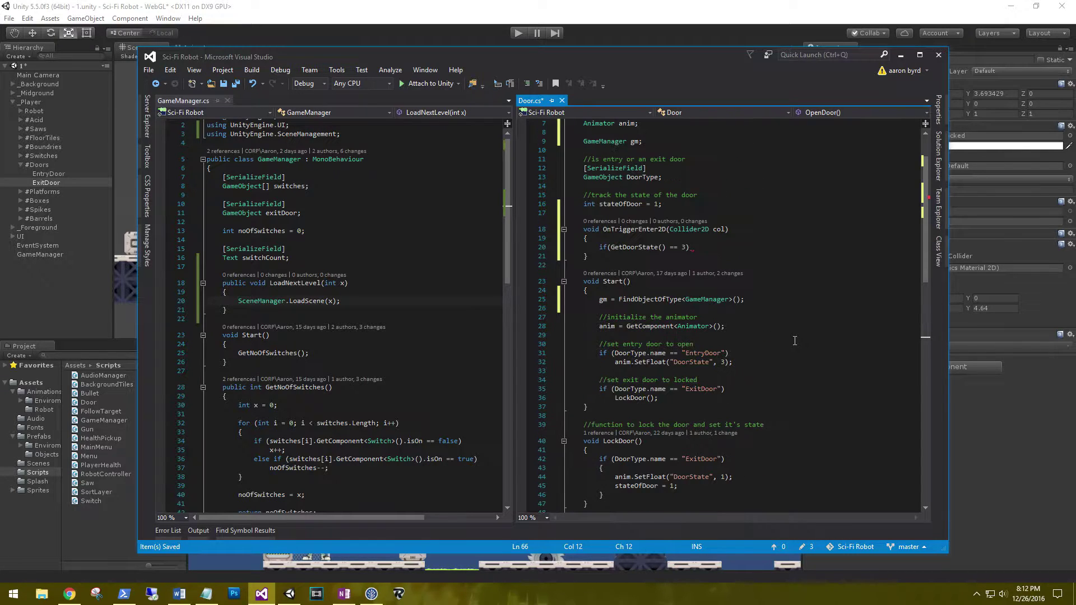
left_click(706, 248)
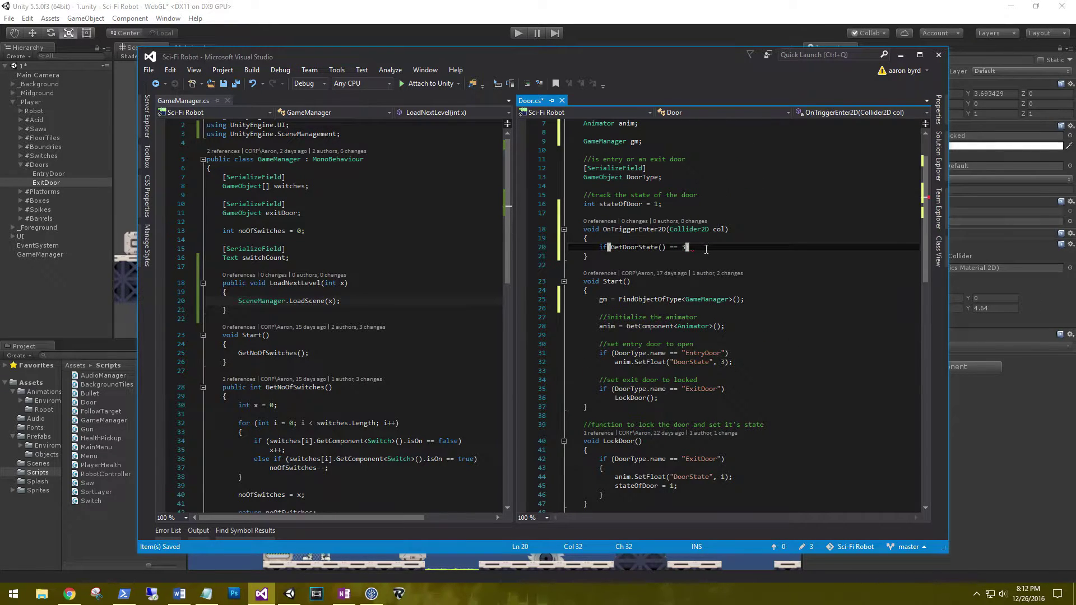
type(")")
- Close the GetDoorState() == 3 condition and call gm.LoadNextLevel() inside its block
key("Return")
type("{ }")
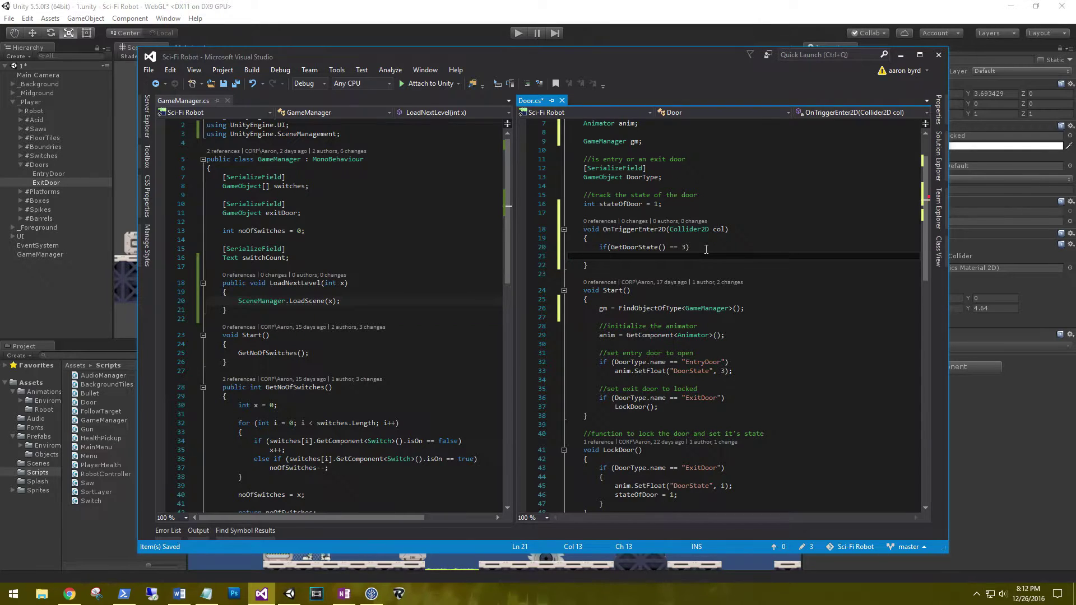
key("Return")
type("{")
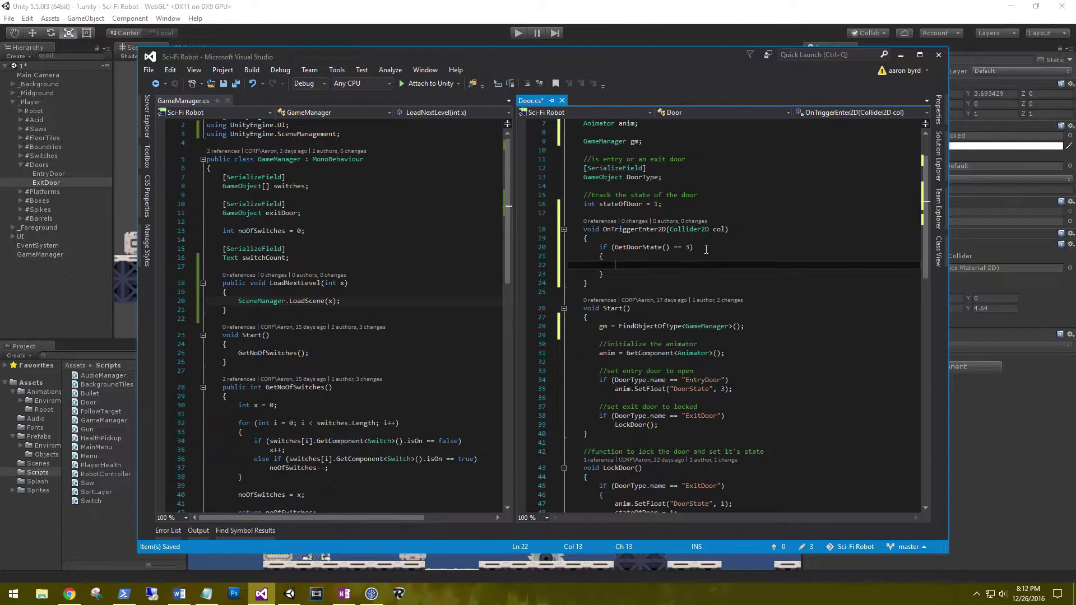
type("gm")
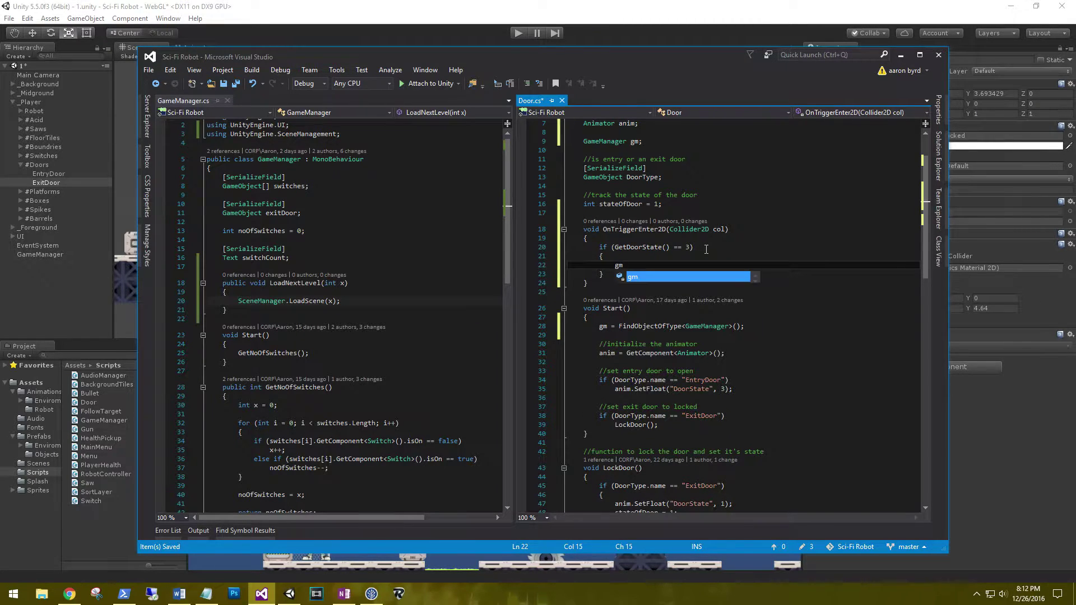
type(".loa")
key("Tab")
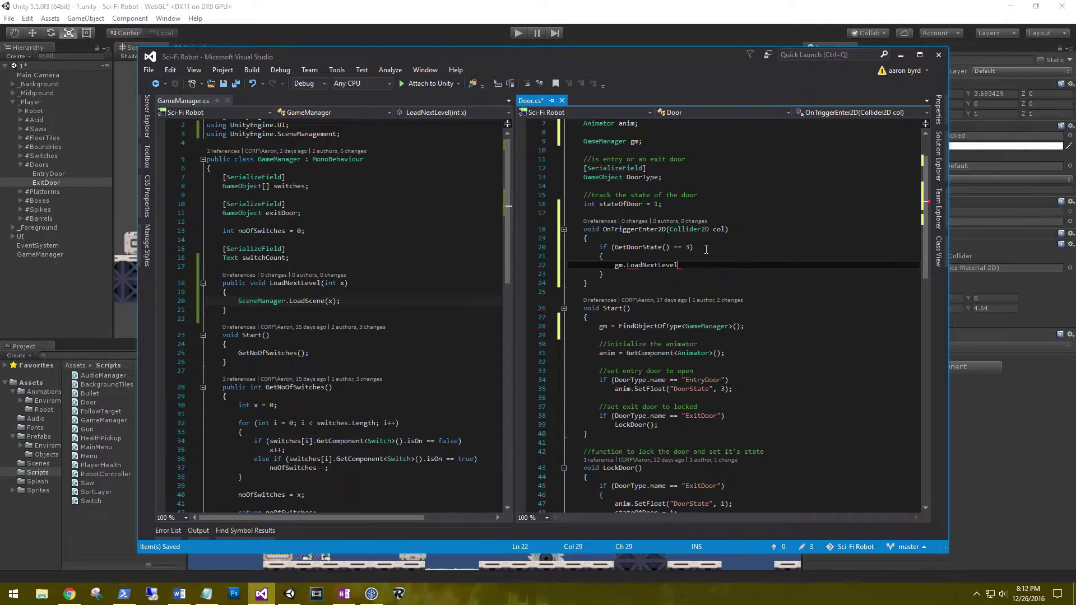
type("(")
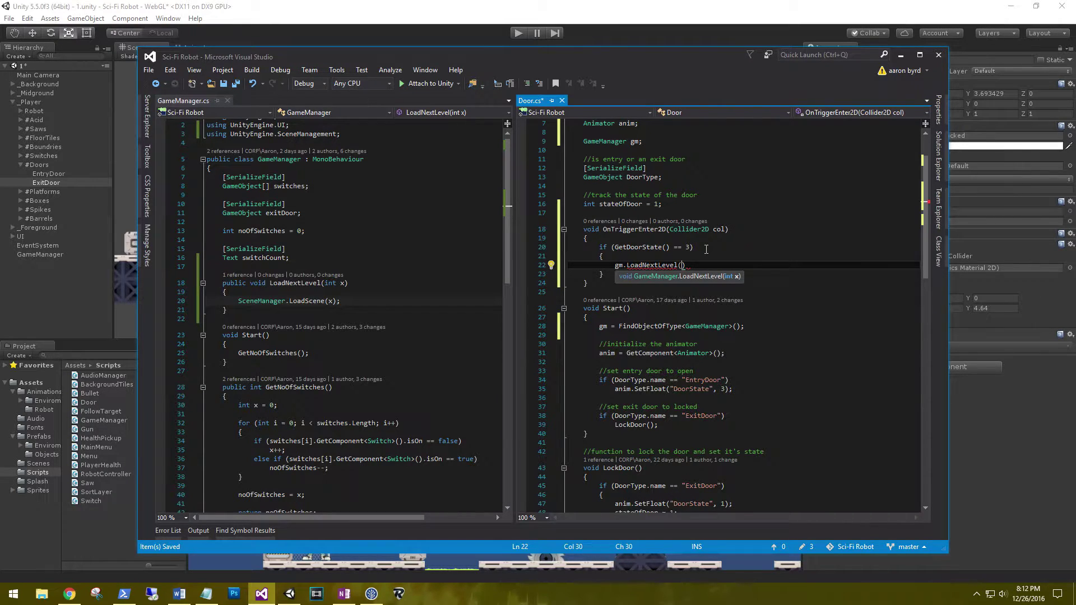
- Insert two blank lines below the 'stateOfDoor = 1;' declaration
left_click(675, 203)
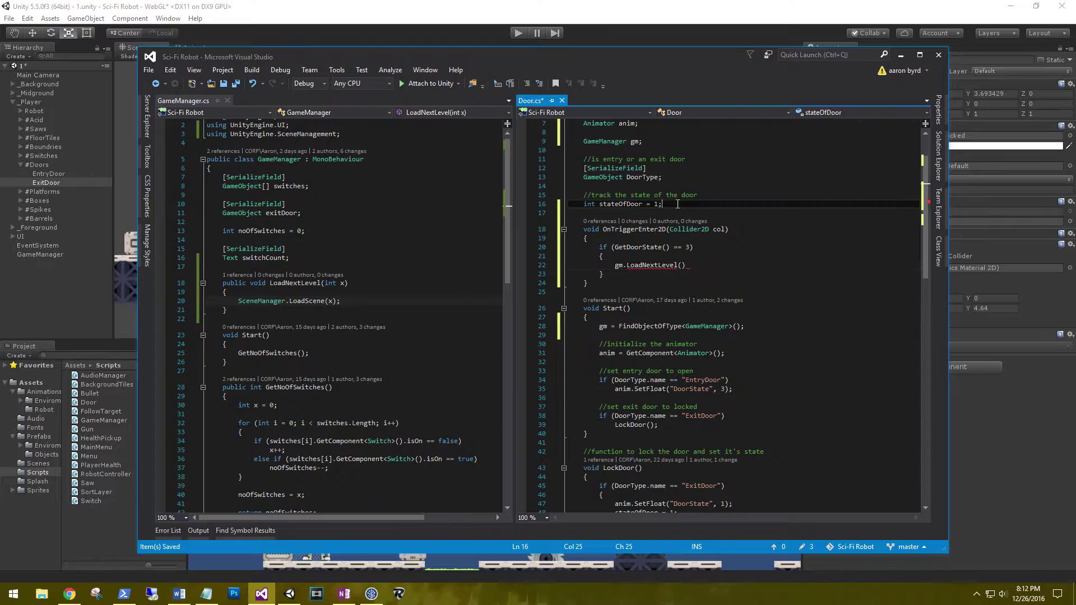
key("Return")
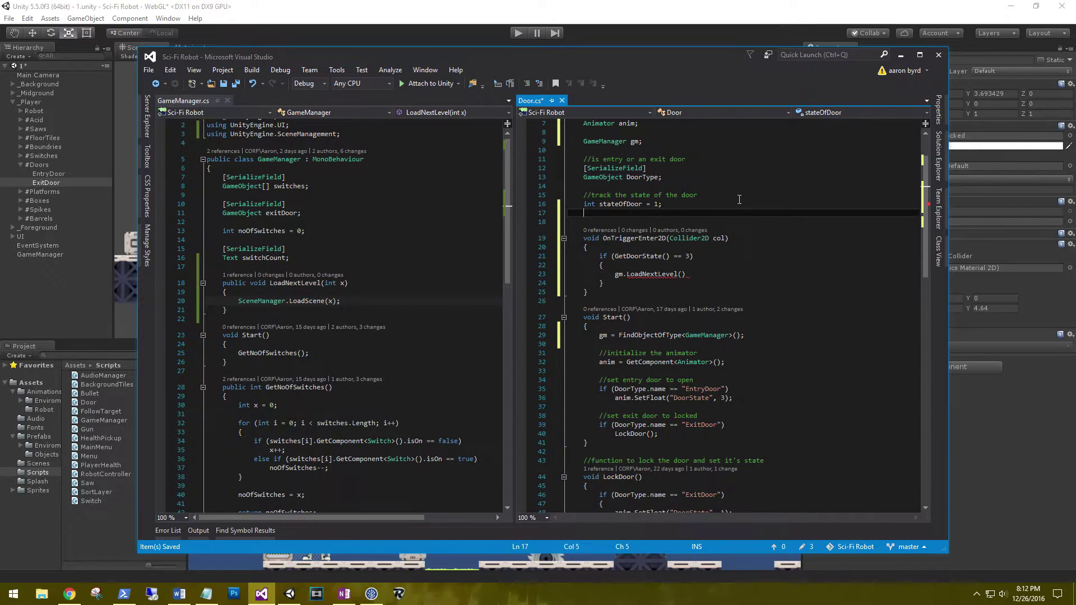
key("Return")
type("p")
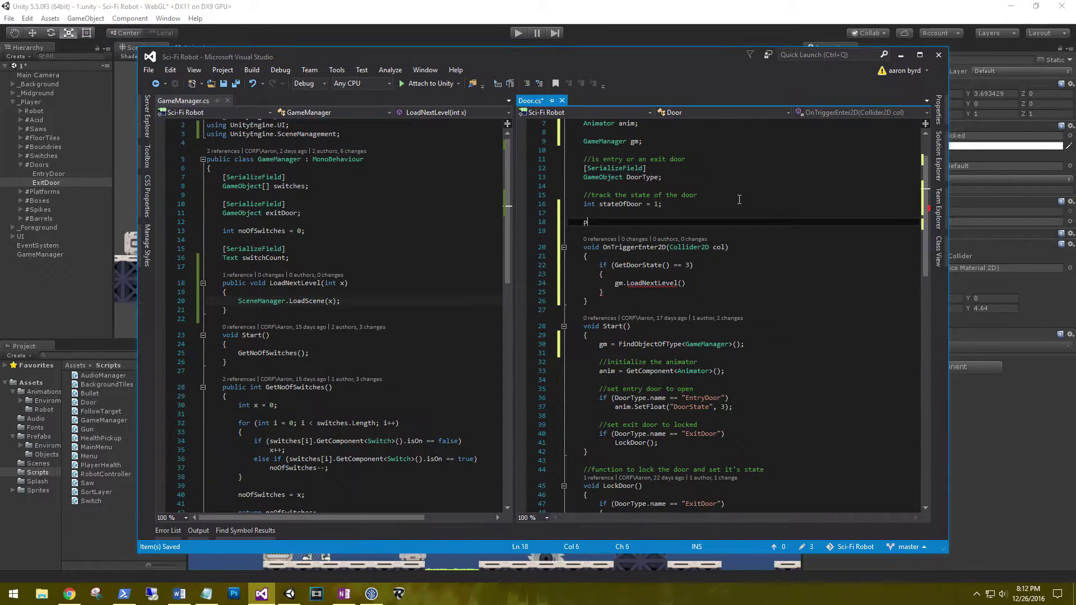
type("ublic in")
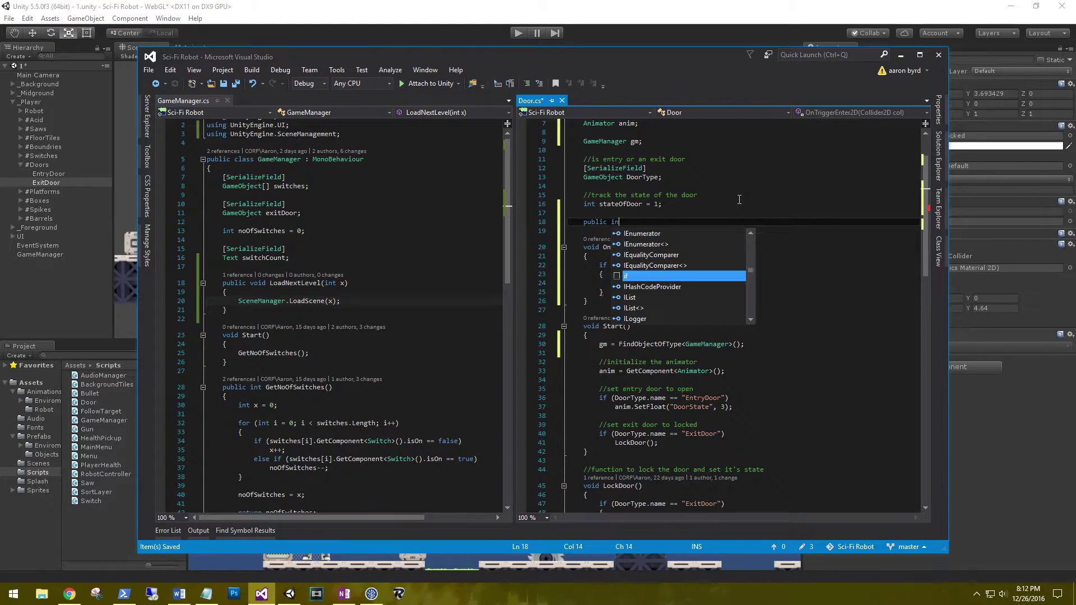
type("t next")
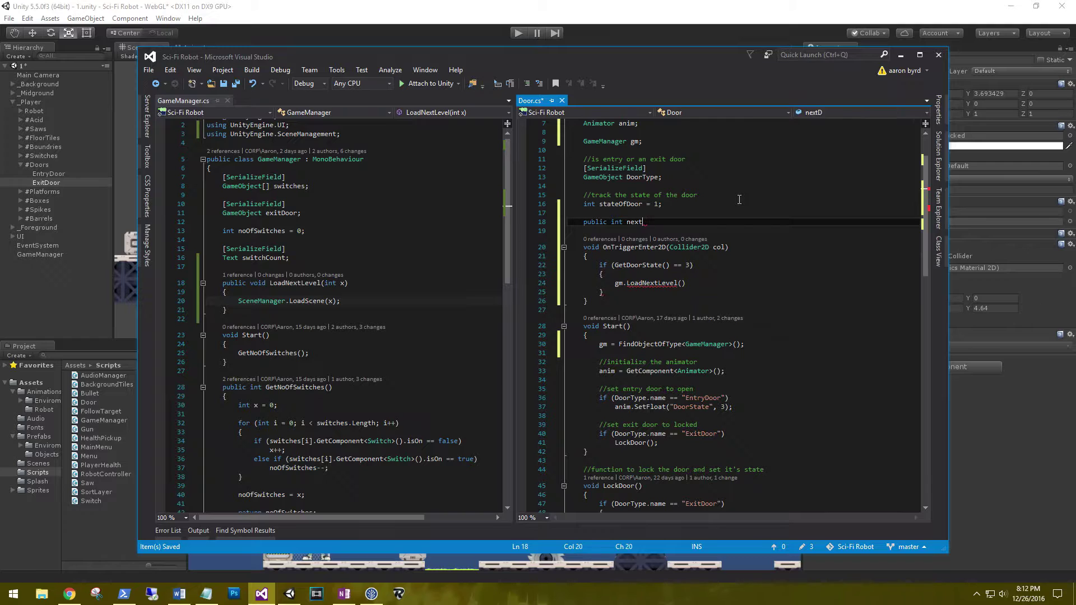
type("Level;")
- Declare 'public int nextLevel;', pass nextLevel to gm.LoadNextLevel, and save Door.cs
left_click(683, 283)
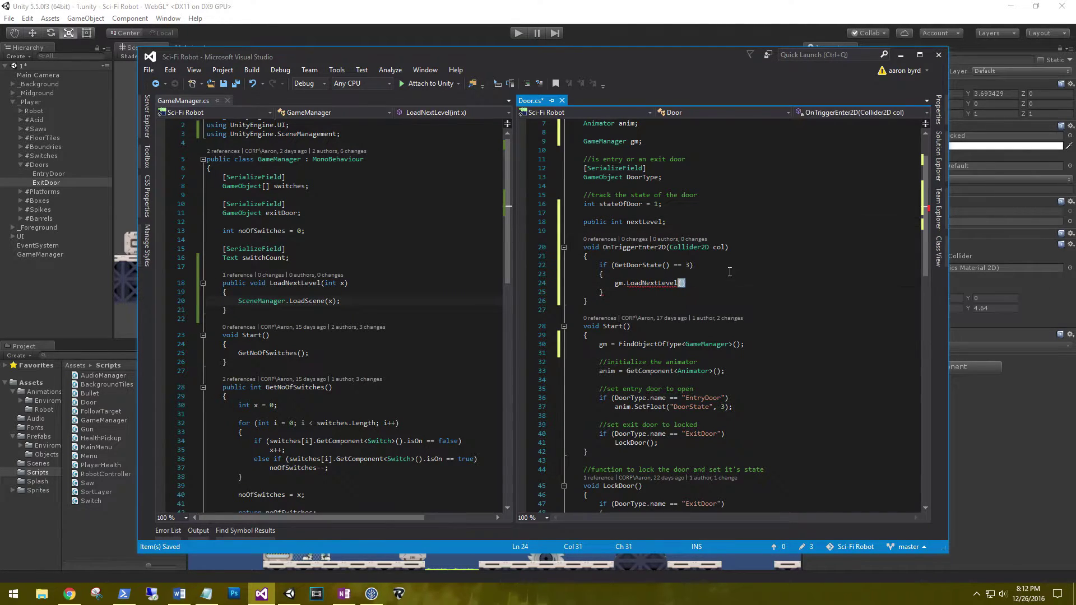
type("next")
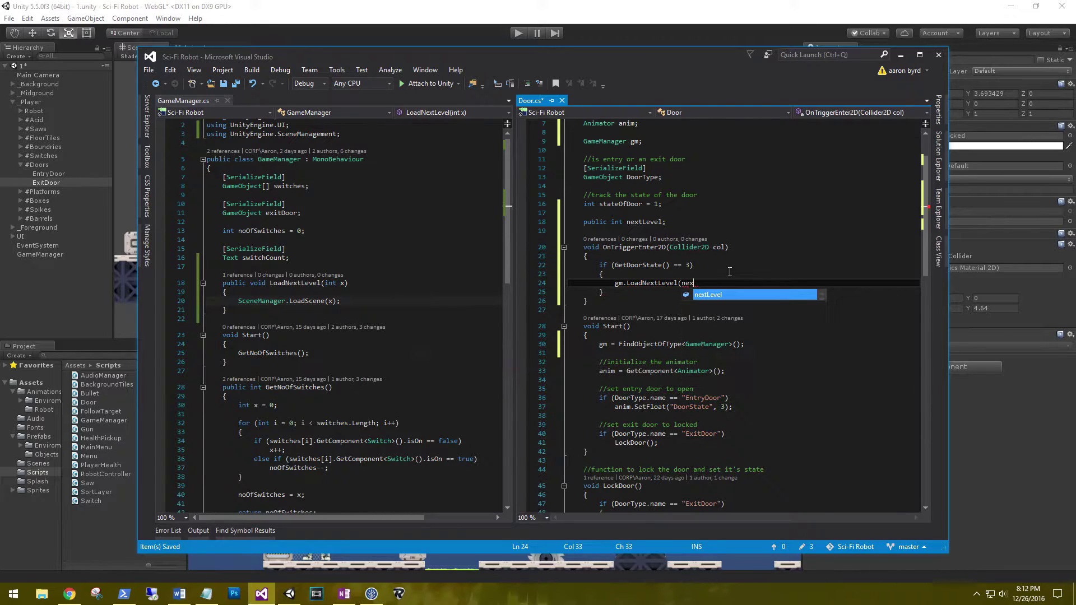
key("Tab")
type(");")
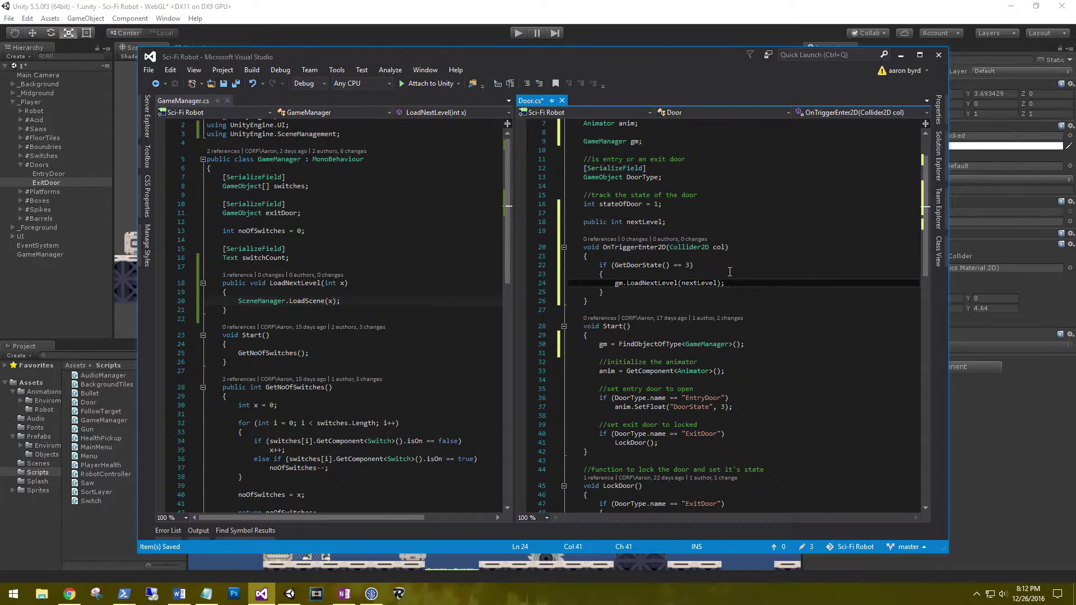
key("ctrl+s")
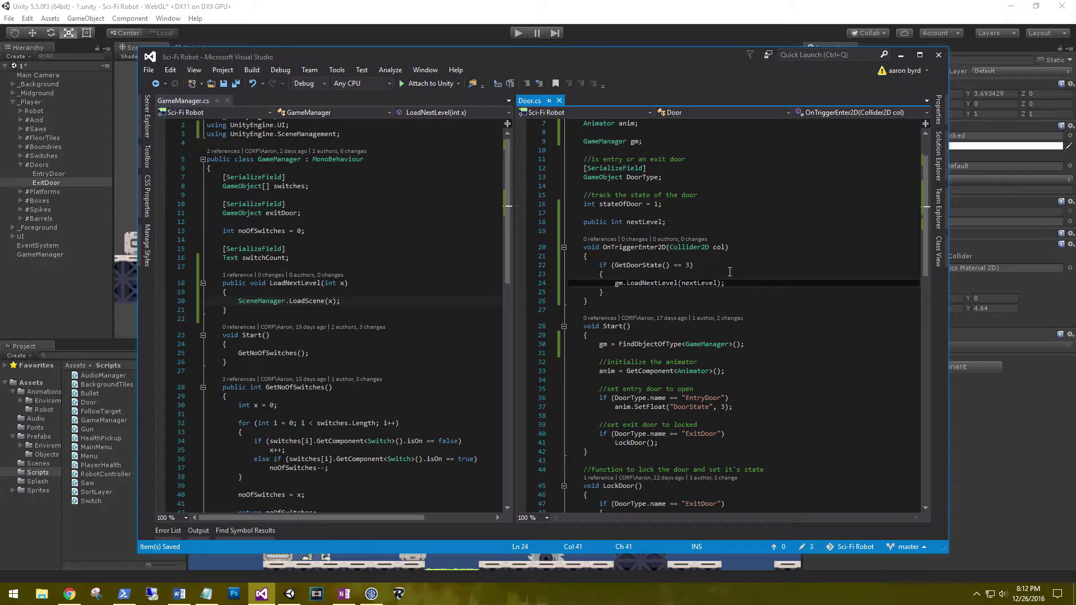
key("alt+Tab")
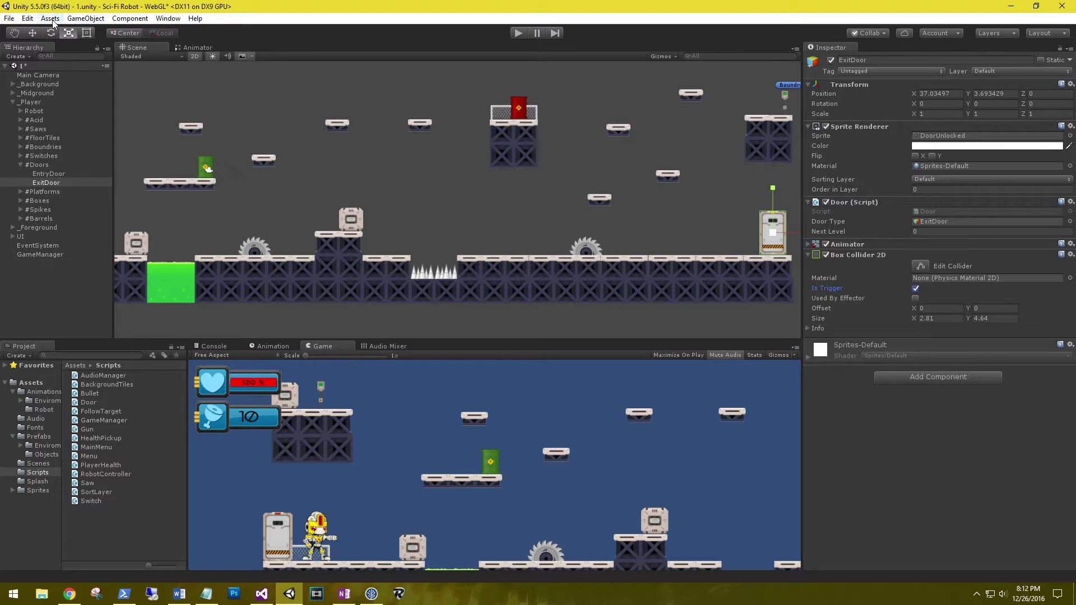
- Confirm Scenes/2 has build index 2, set ExitDoor's Next Level to 2, and play
left_click(10, 19)
left_click(42, 130)
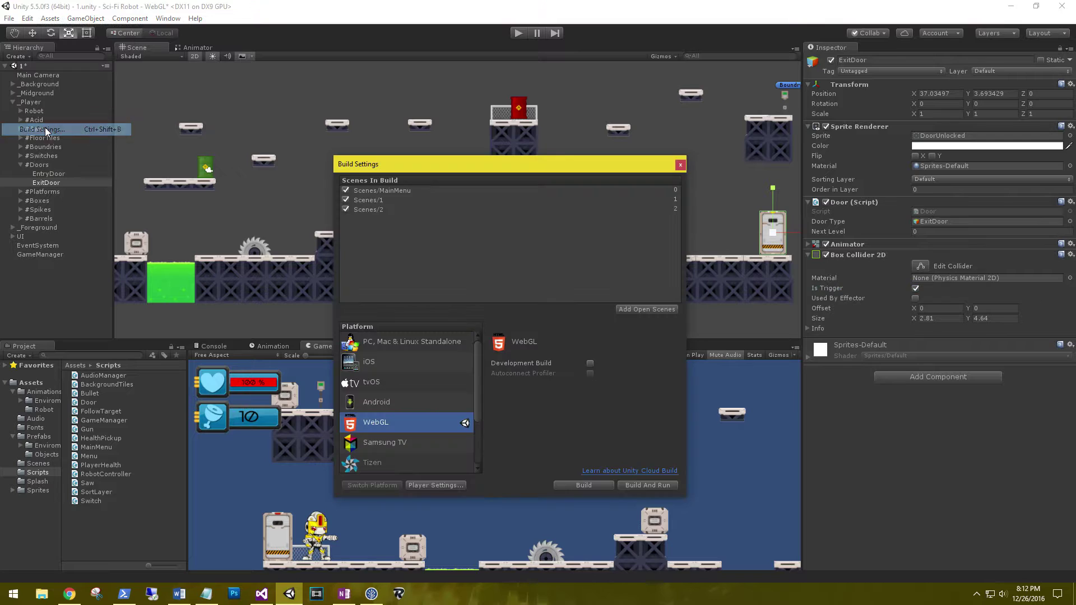
left_click(366, 210)
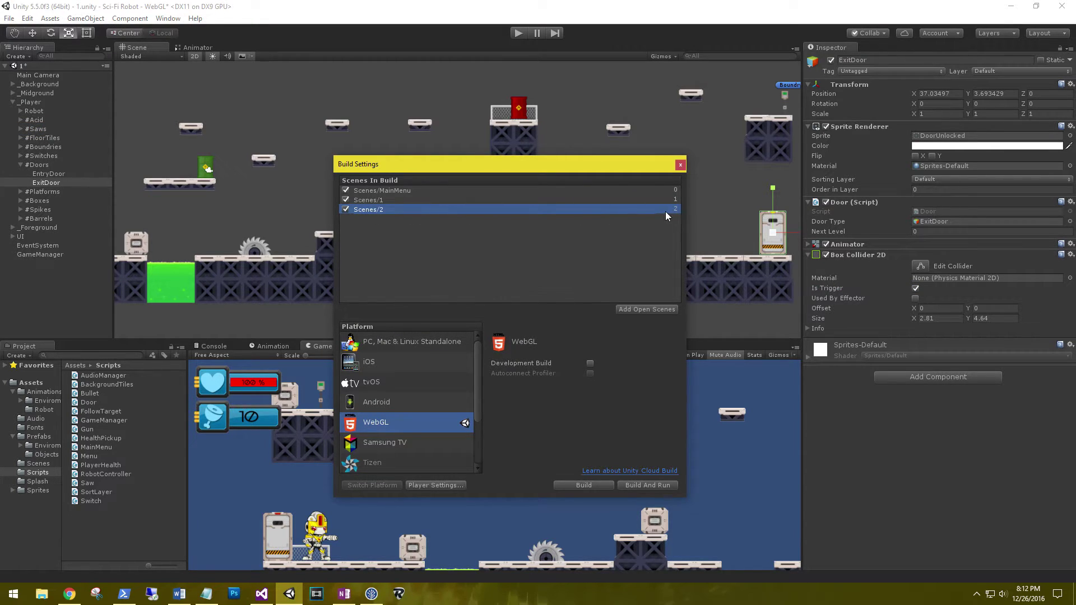
left_click(681, 165)
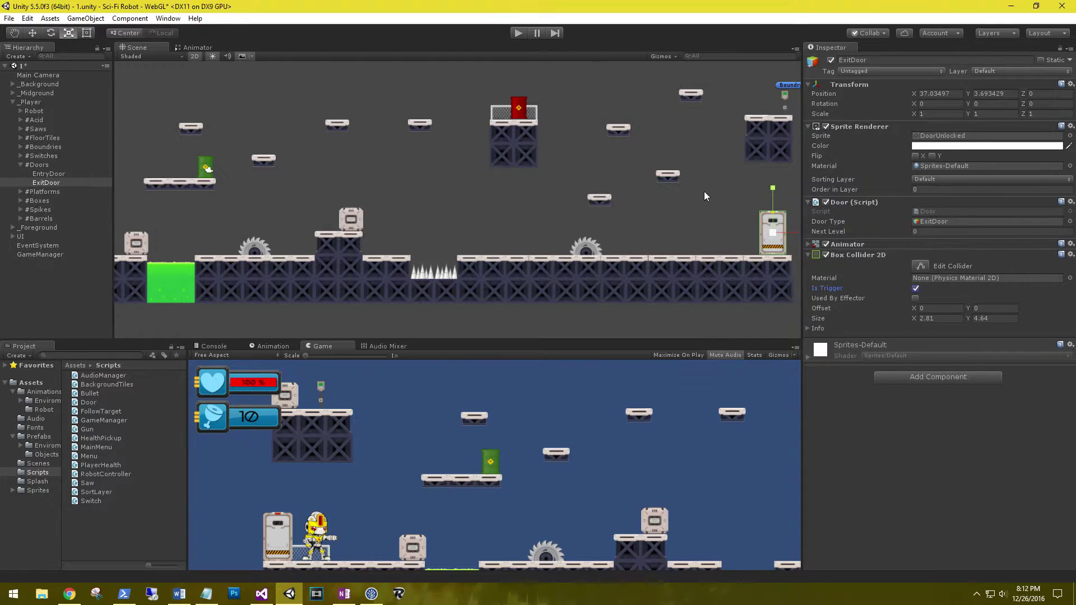
left_click(928, 231)
type("2")
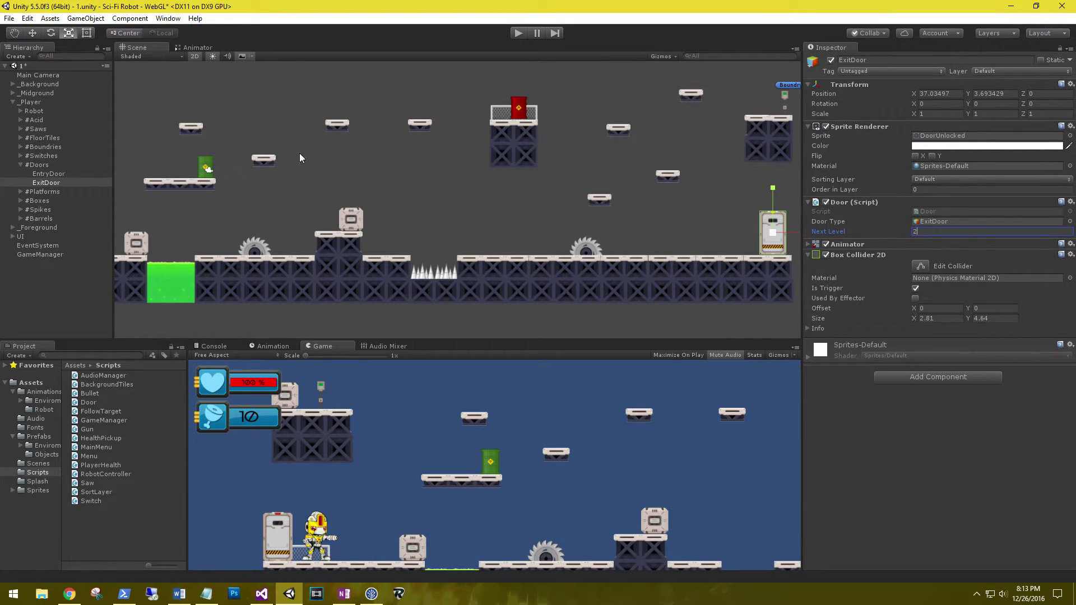
left_click(515, 33)
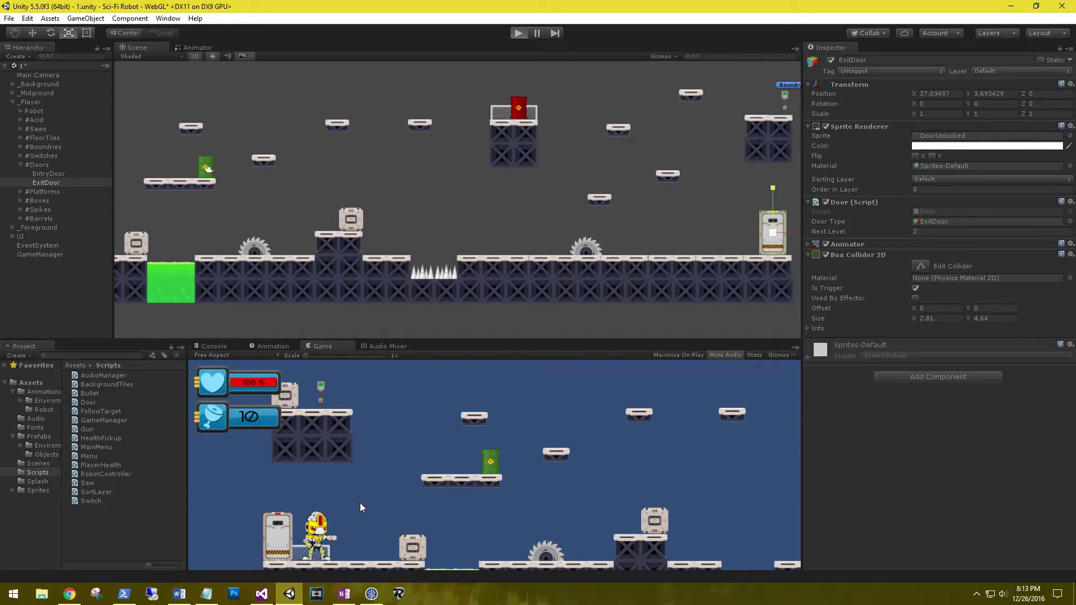
- Return to the game and jump the robot across the first platforms
left_click(262, 595)
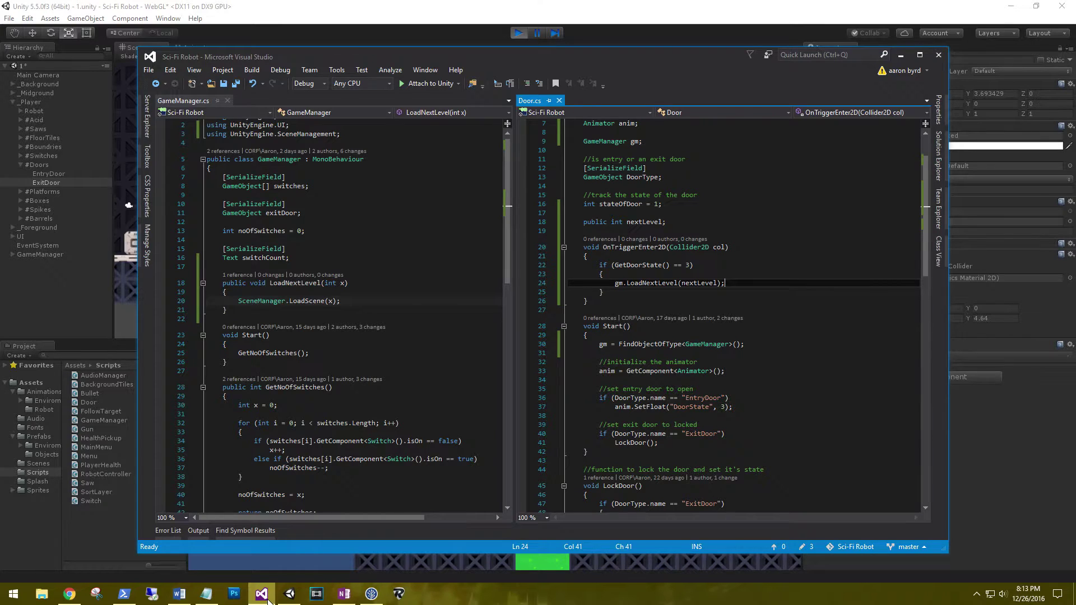
left_click(267, 597)
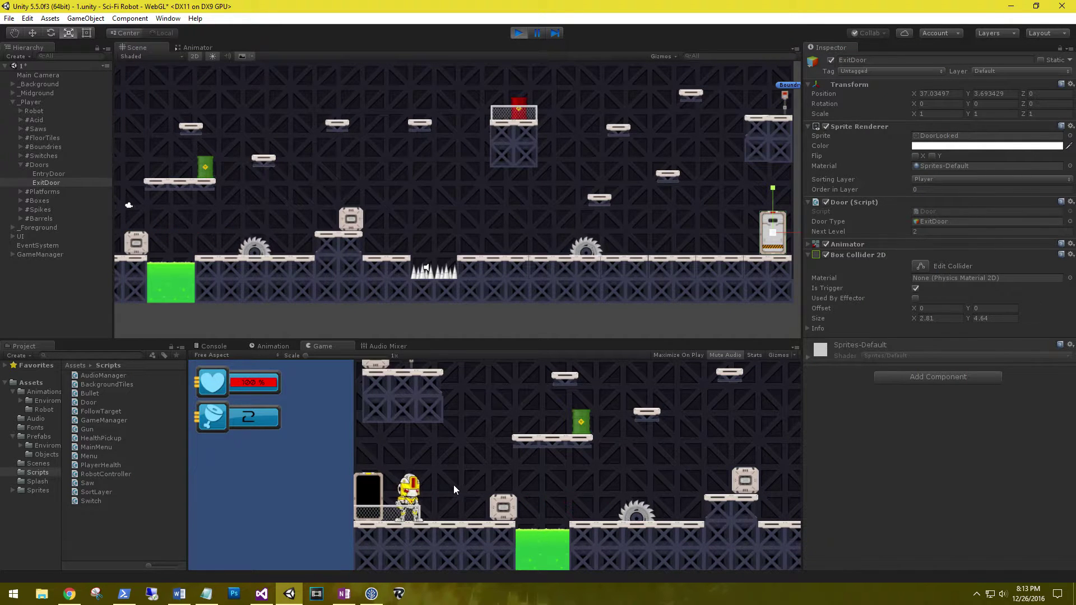
key("Right")
key("space")
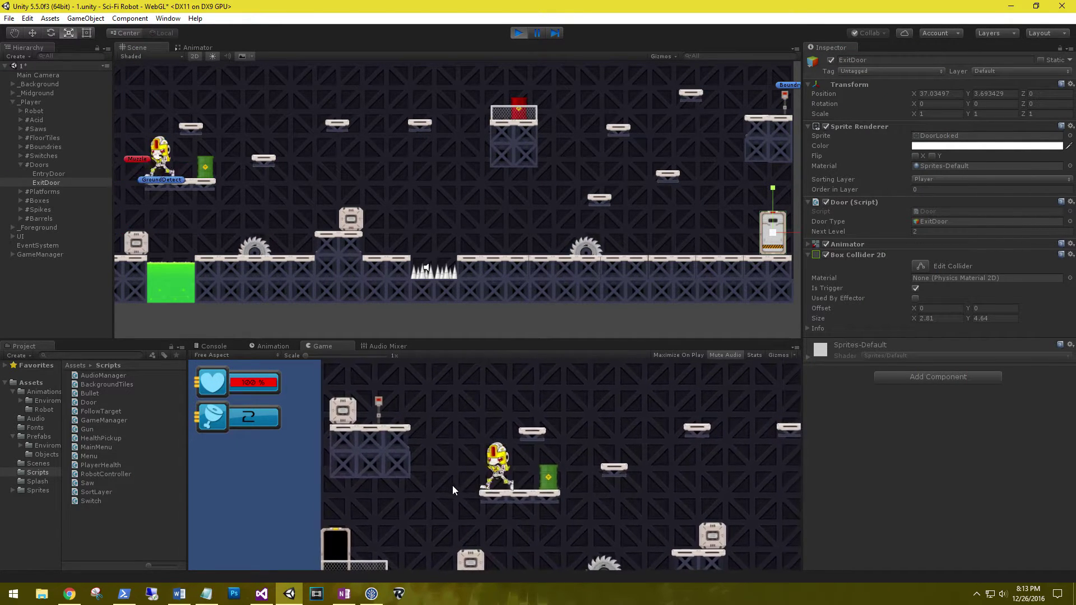
key("Left")
key("space")
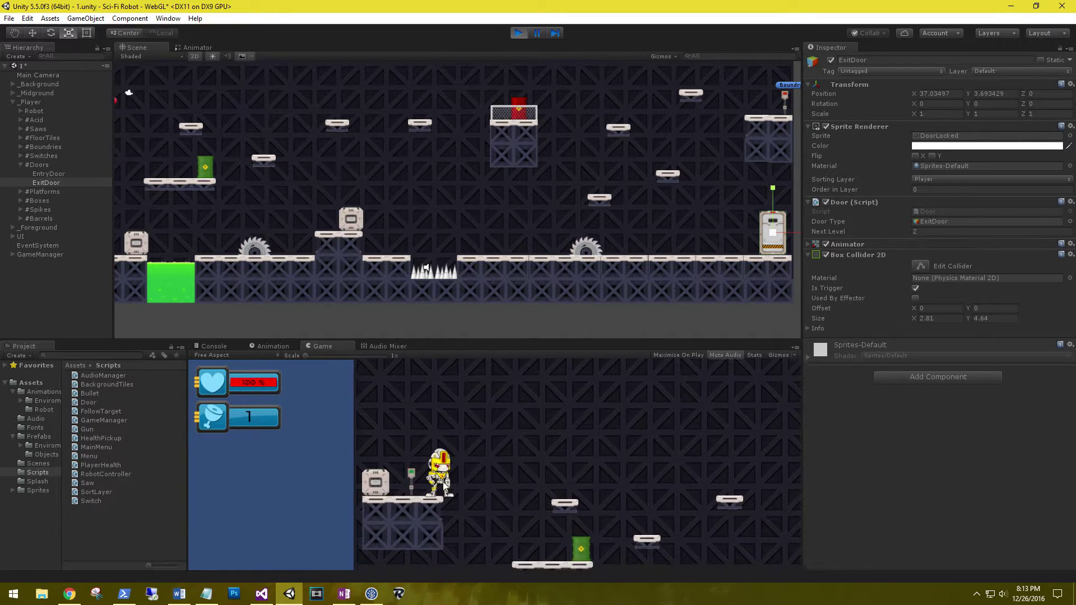
key("space")
key("Right")
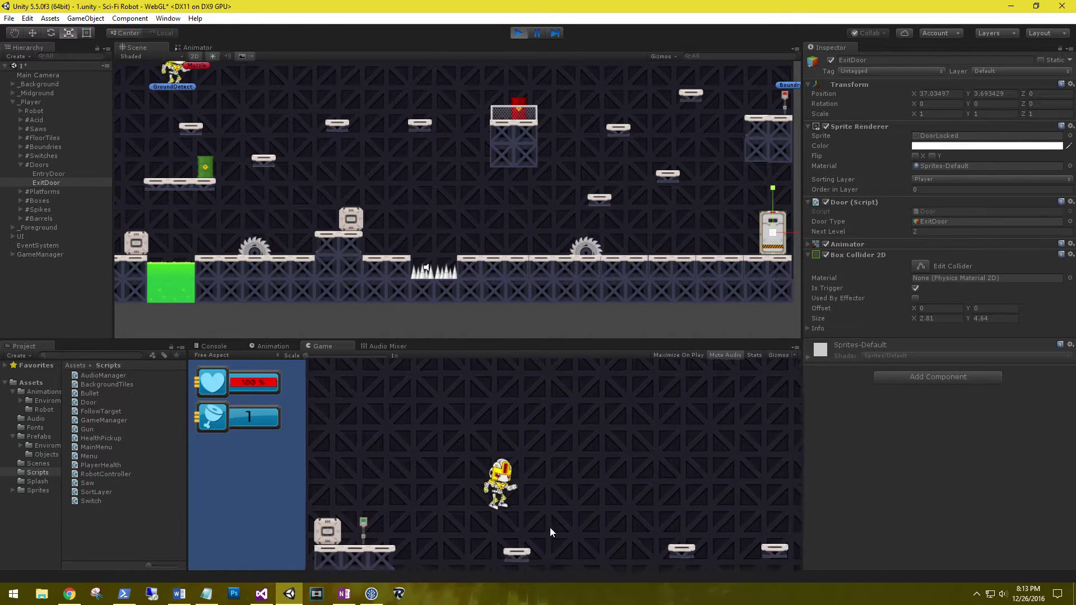
- Jump the robot to the exit door so level 2 loads, then walk forward
key("space")
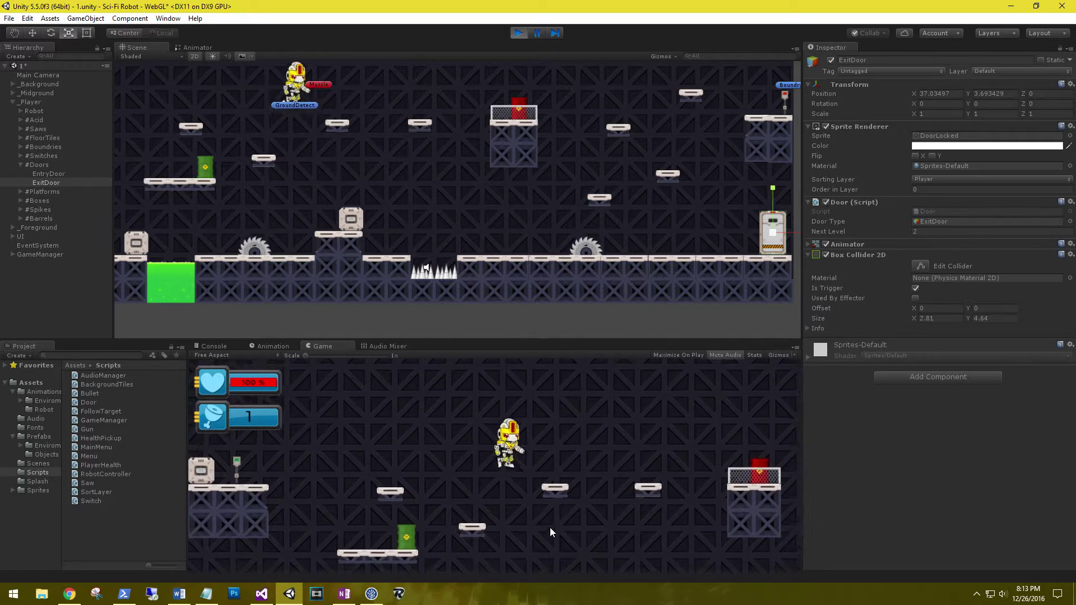
key("space")
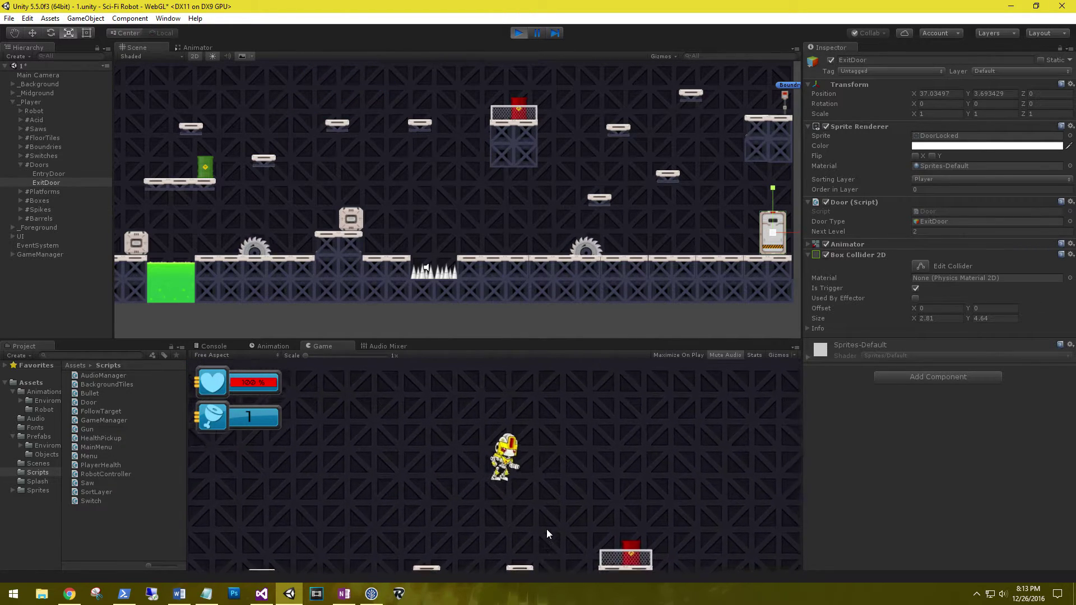
key("space")
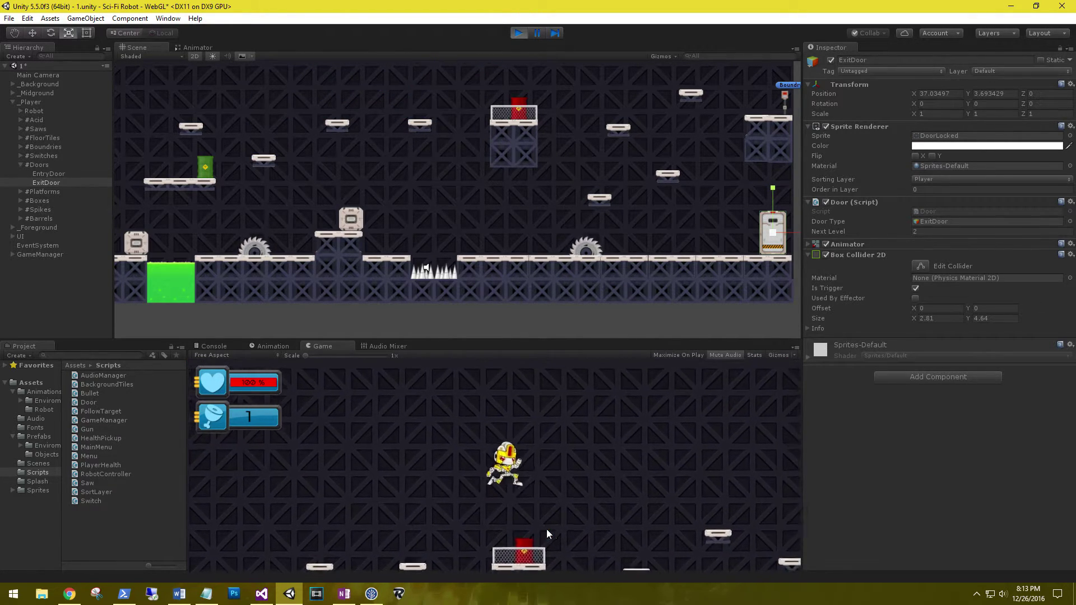
key("space")
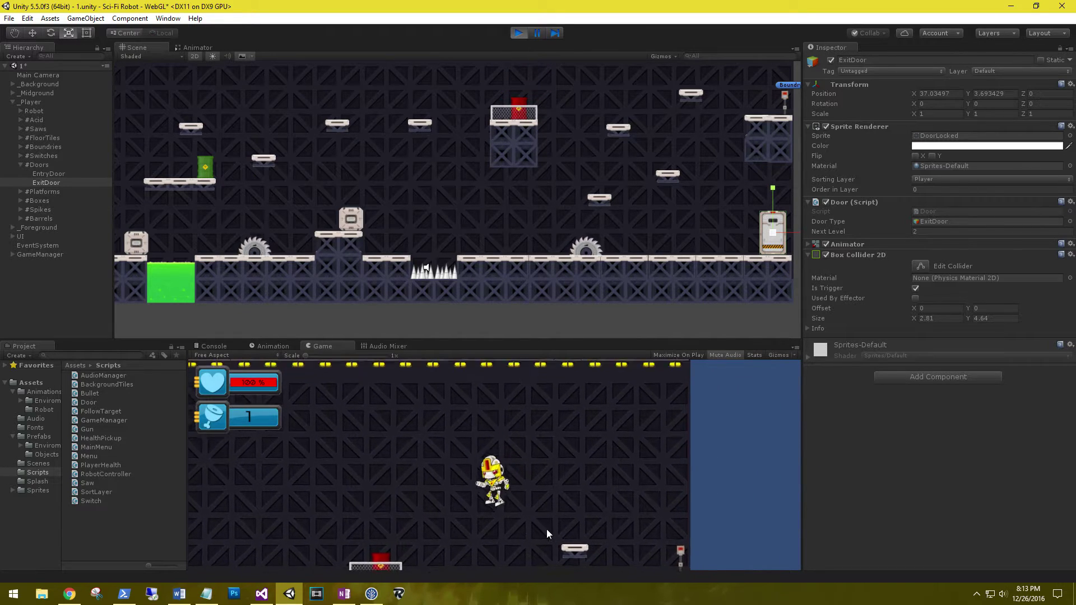
key("space")
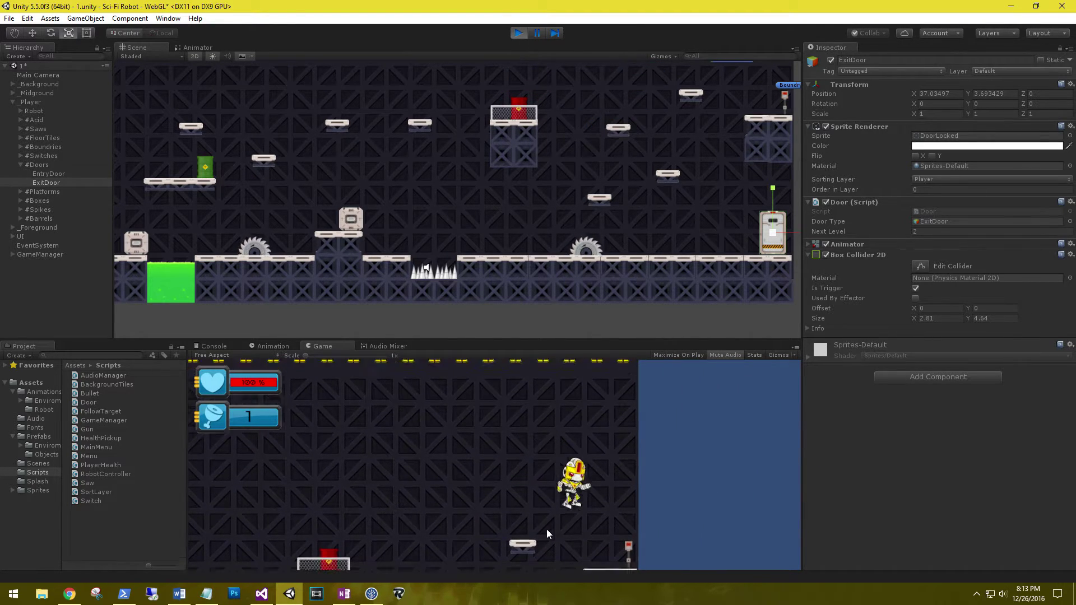
key("space")
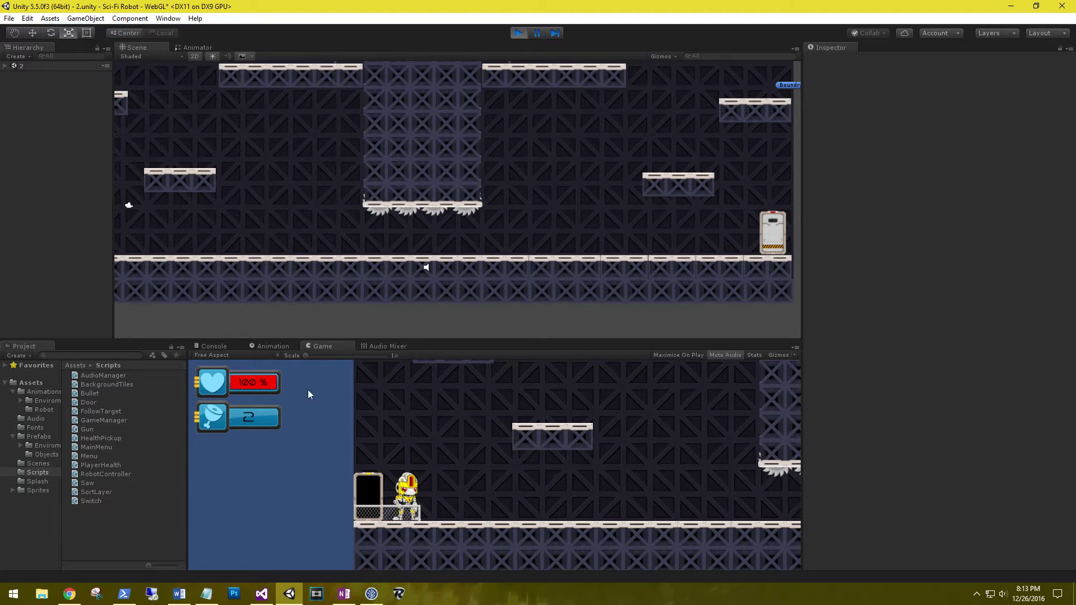
key("Right")
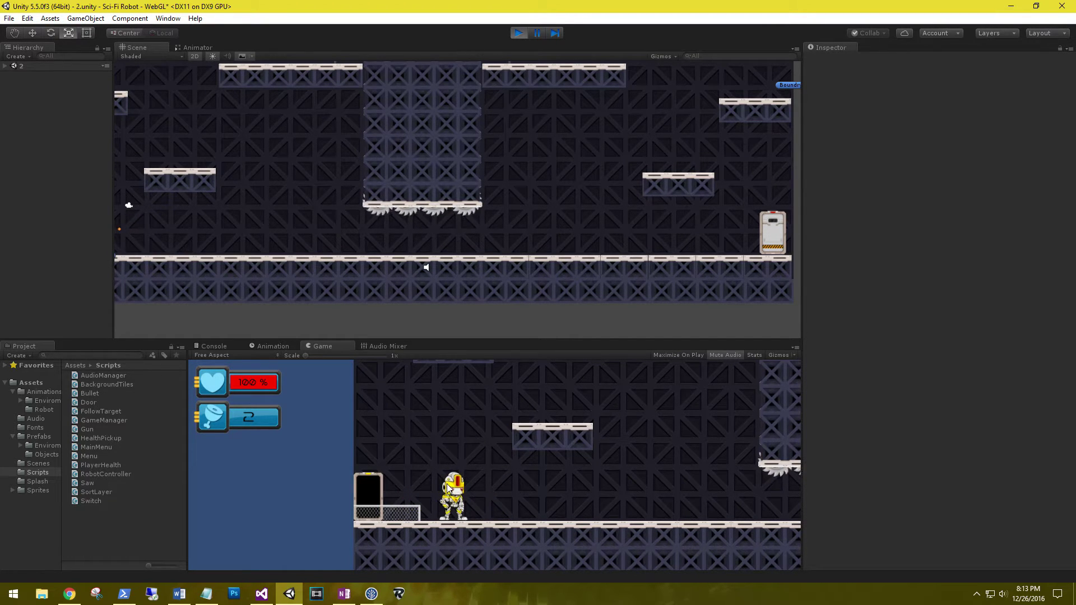
- Stop the playtest, select ExitDoor, and return to the Door script in Visual Studio
key("ctrl+p")
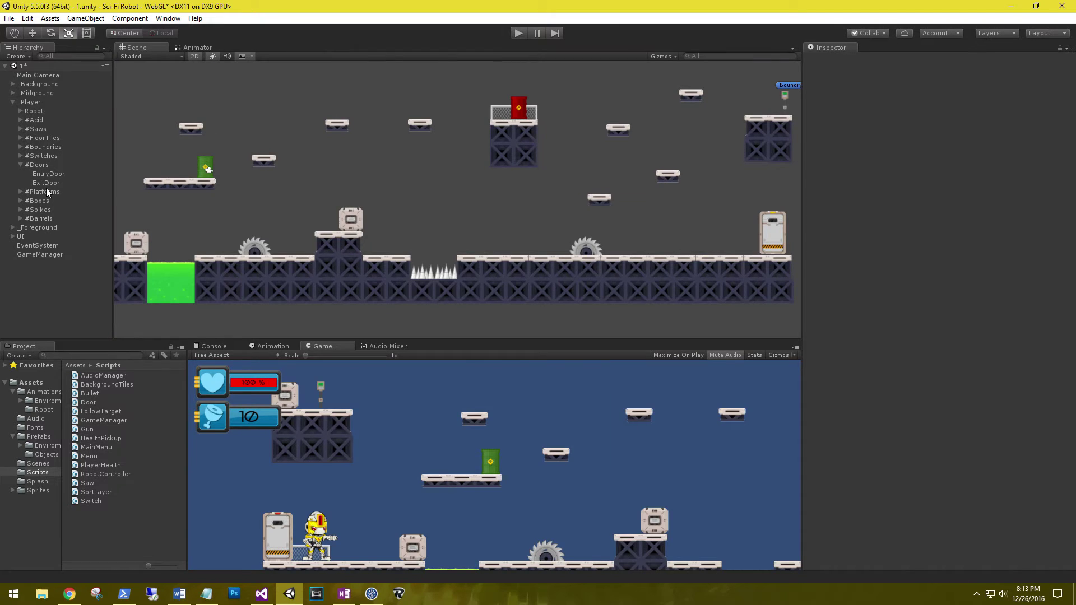
left_click(44, 182)
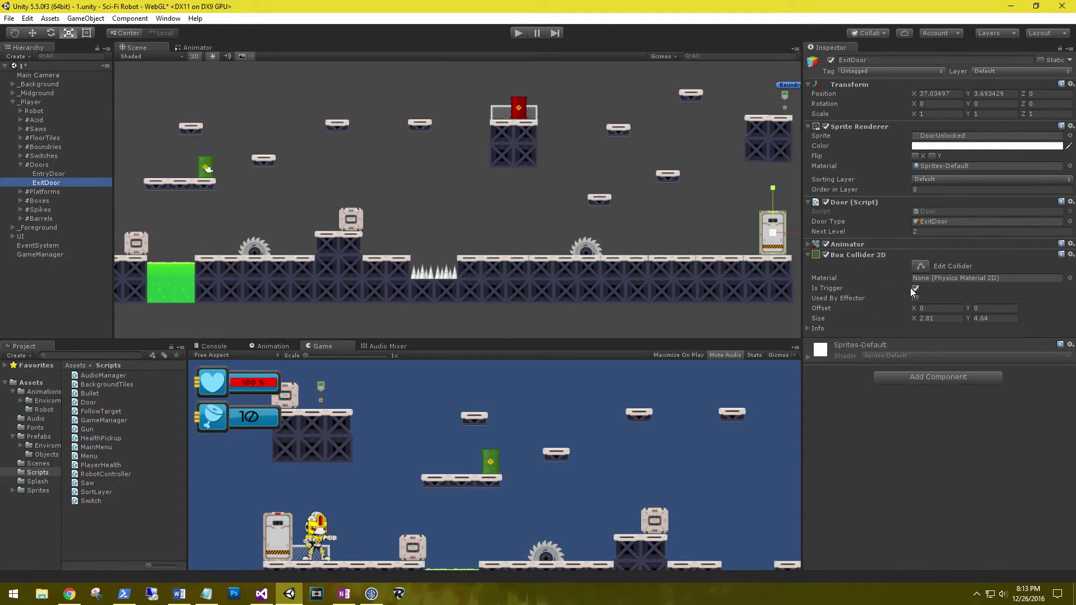
left_click(258, 597)
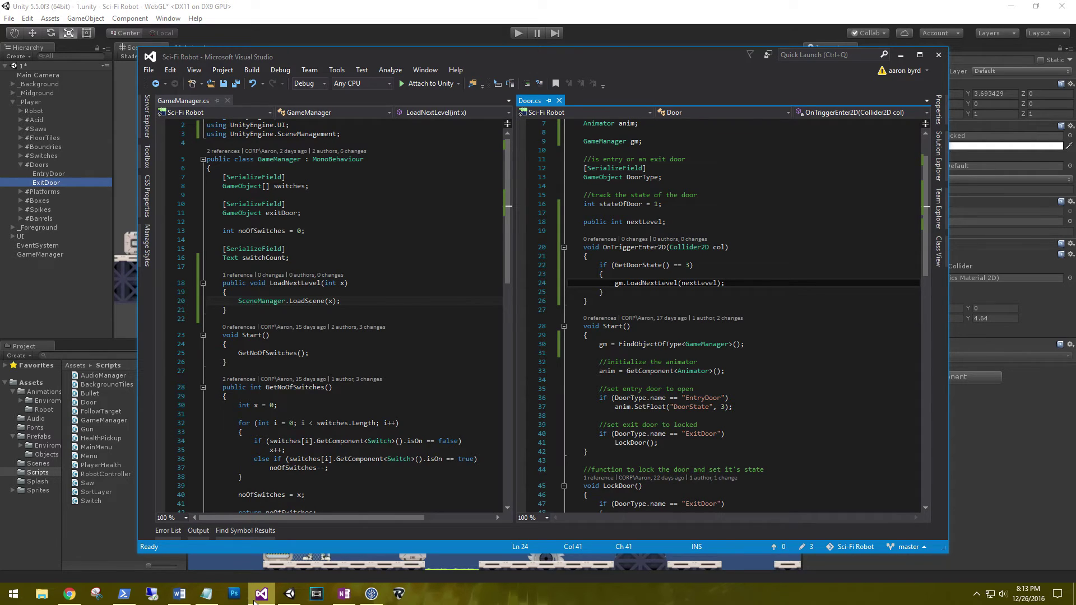
double_click(693, 284)
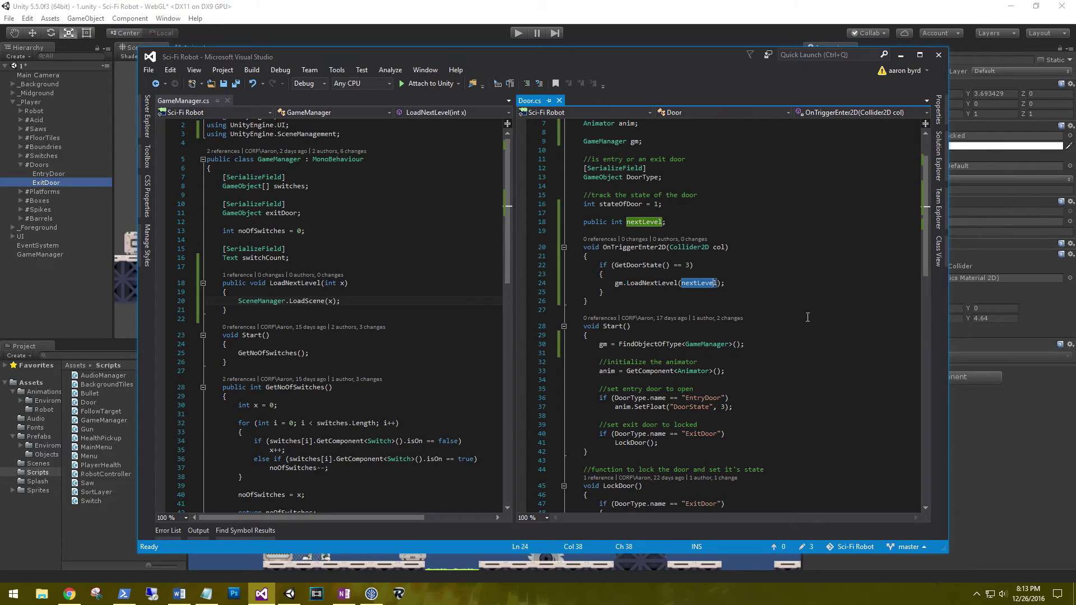
left_click_drag(615, 285, 722, 285)
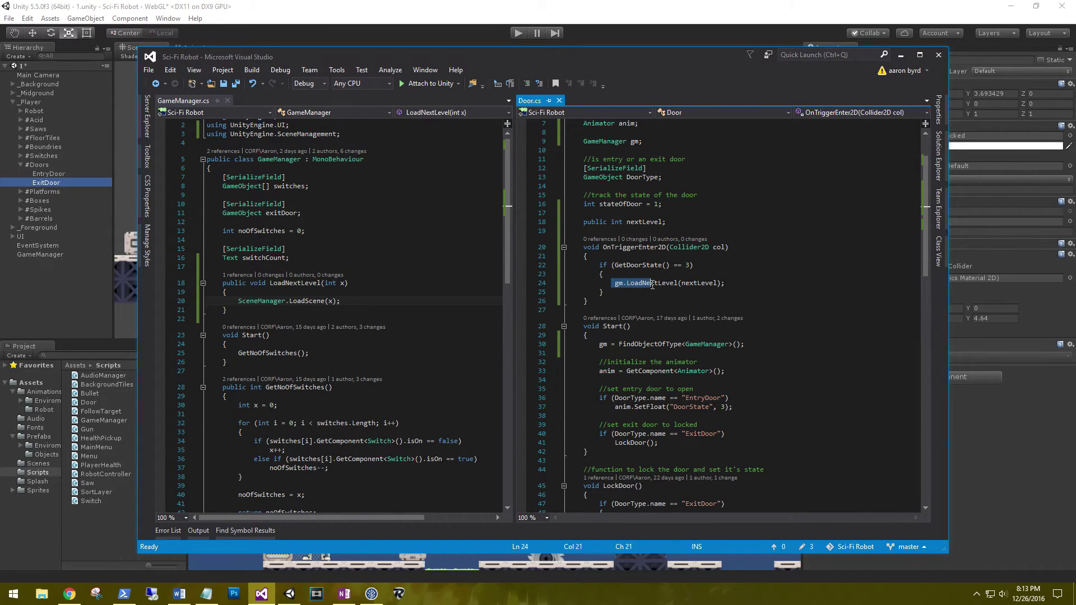
left_click_drag(229, 309, 220, 283)
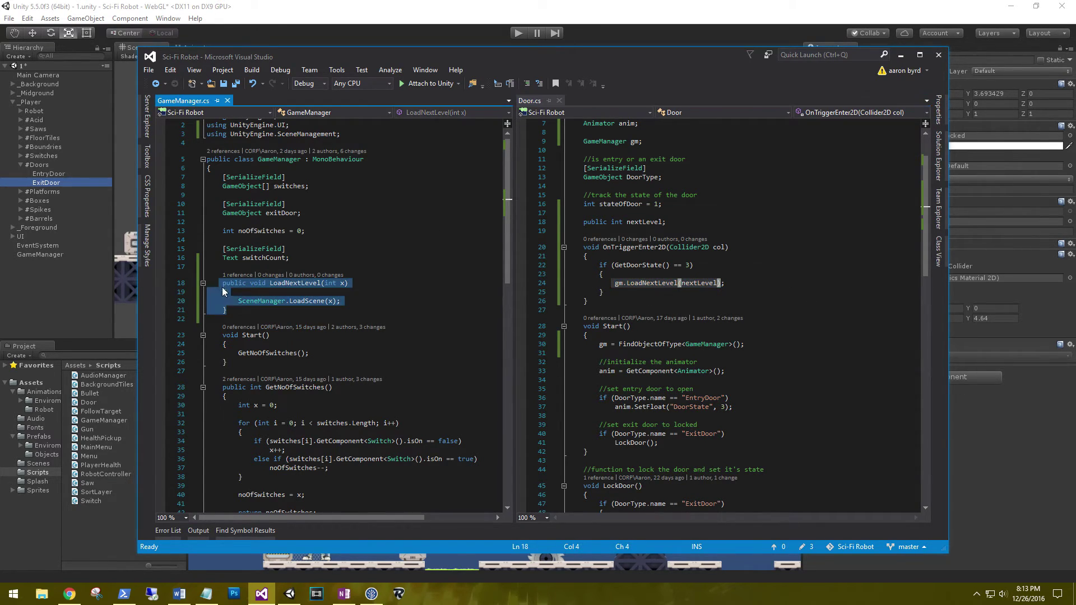
left_click(244, 311)
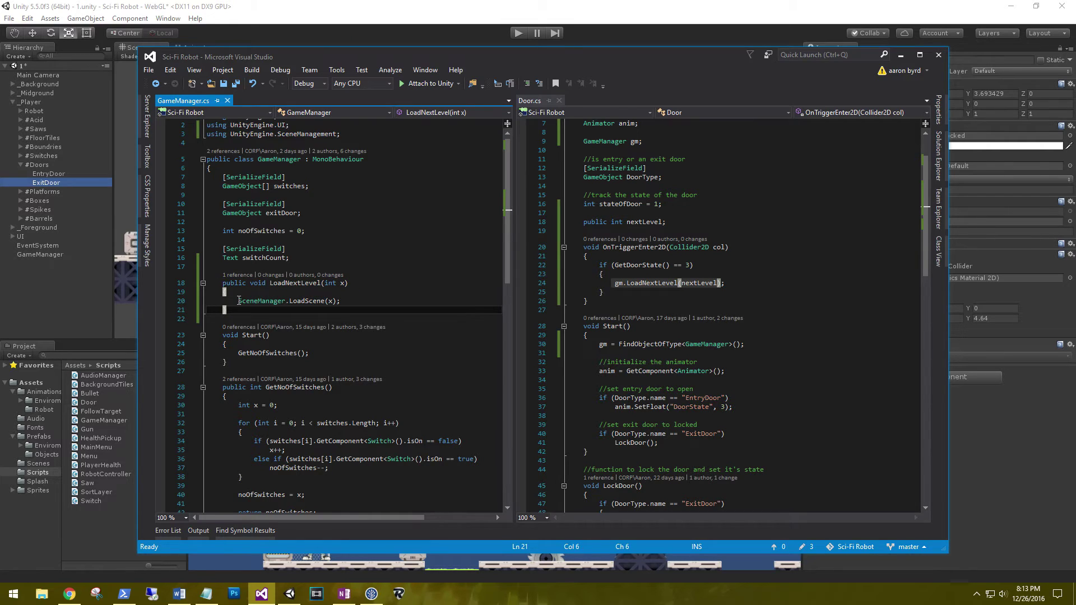
left_click_drag(240, 301, 349, 301)
left_click(348, 301)
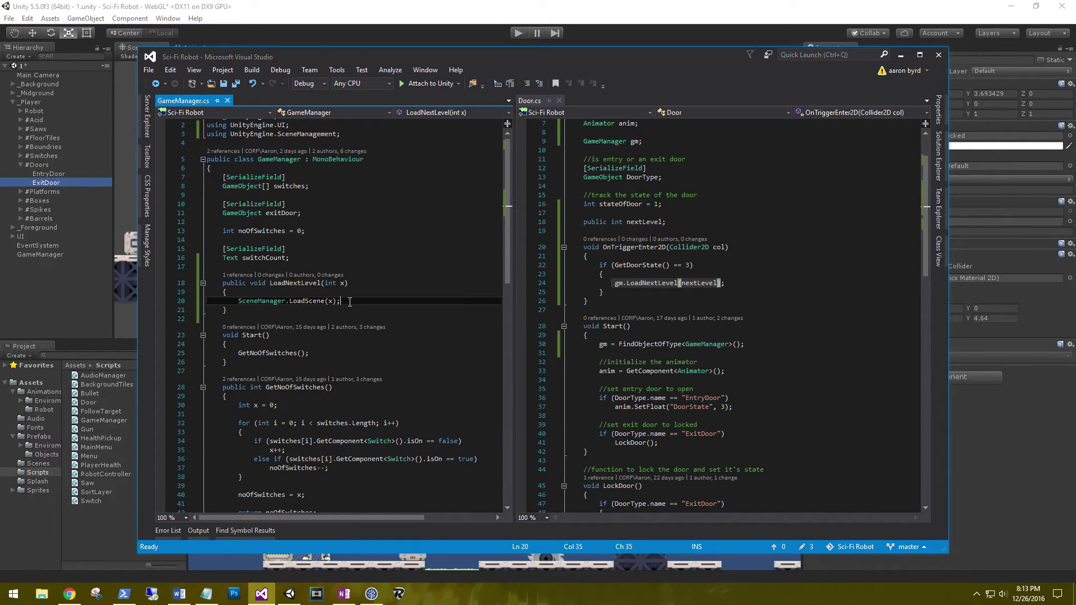